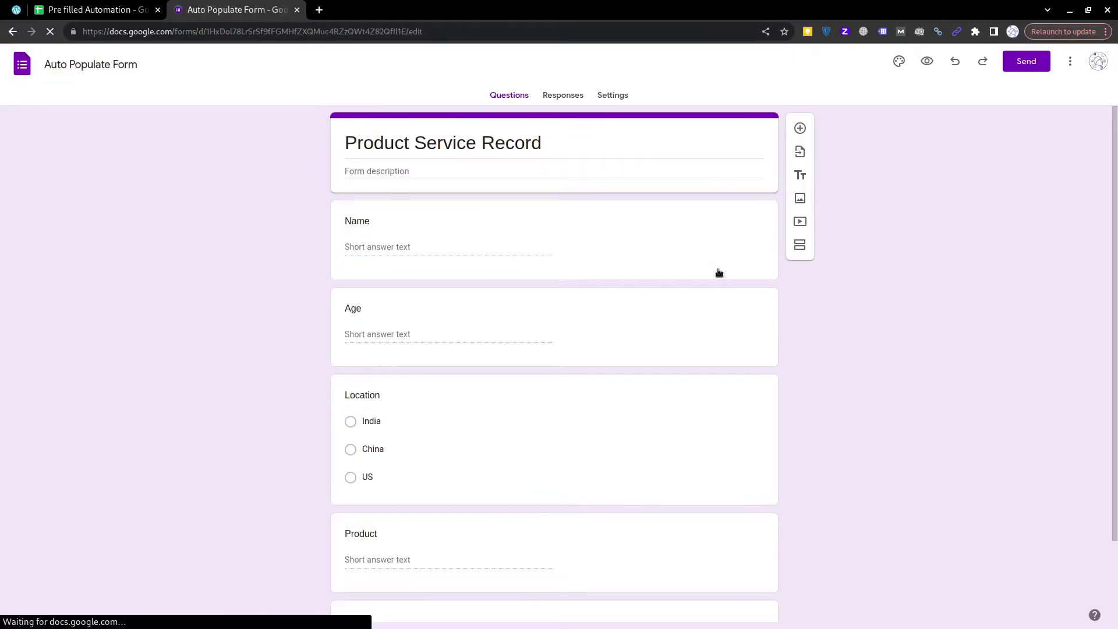
Open the form's pre-filled link page and enter the Name and Age placeholder answers.
{"action": "left_click", "coordinate": [1070, 62]}
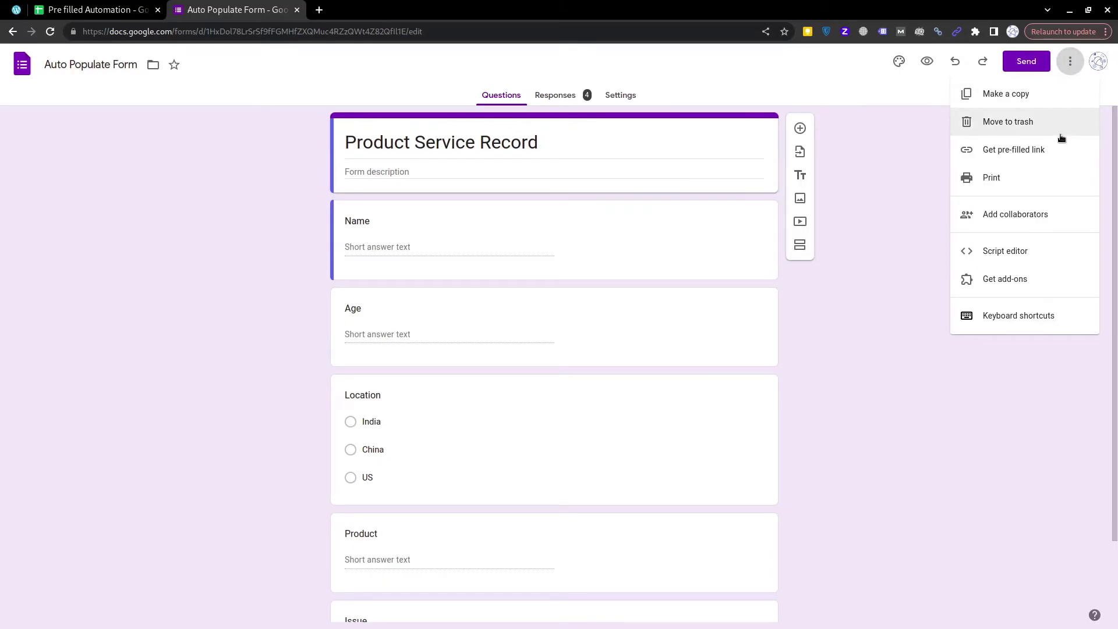
{"action": "left_click", "coordinate": [1027, 152]}
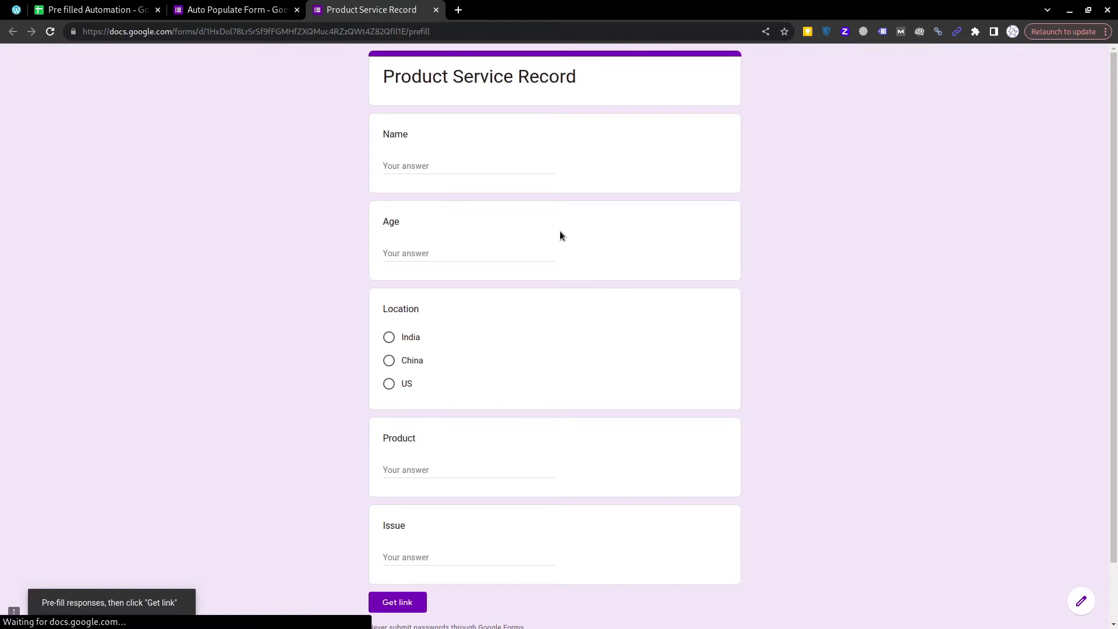
{"action": "double_click", "coordinate": [400, 169]}
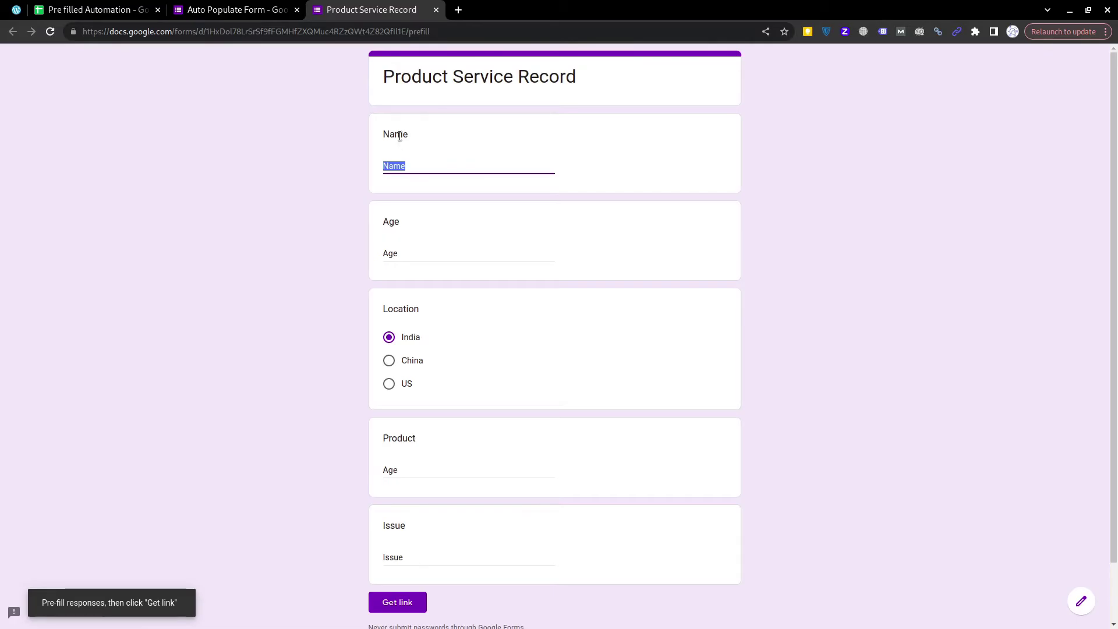
{"action": "double_click", "coordinate": [399, 136]}
{"action": "double_click", "coordinate": [392, 166]}
{"action": "double_click", "coordinate": [391, 253]}
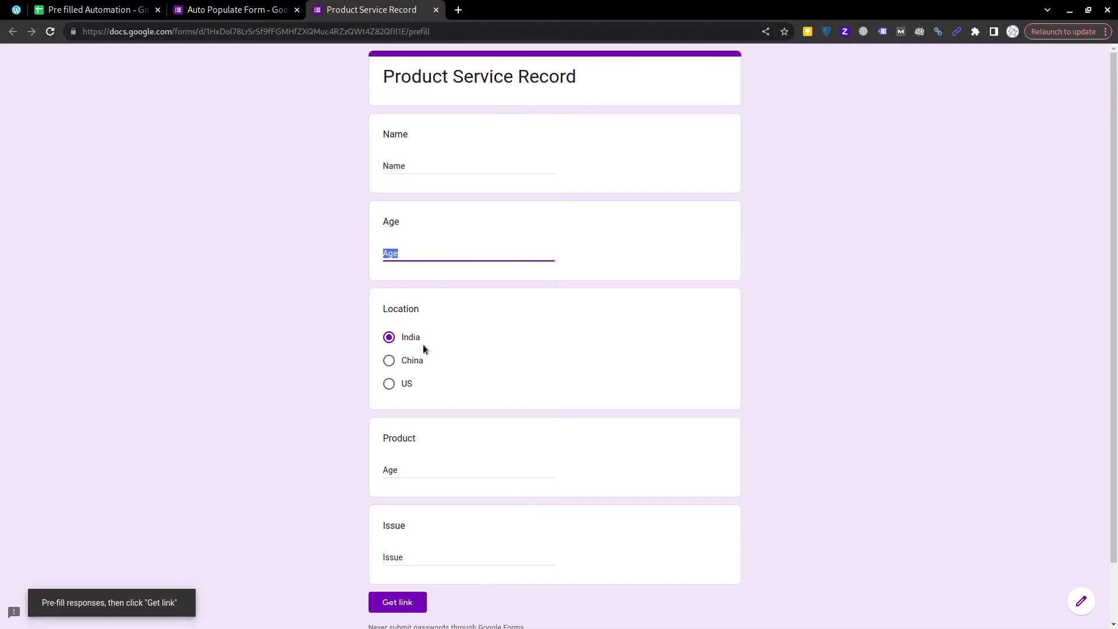
Fill the Product and Issue placeholder answers and generate the pre-filled link.
{"action": "scroll", "coordinate": [422, 344], "scroll_direction": "down", "scroll_amount": 2}
{"action": "double_click", "coordinate": [401, 405]}
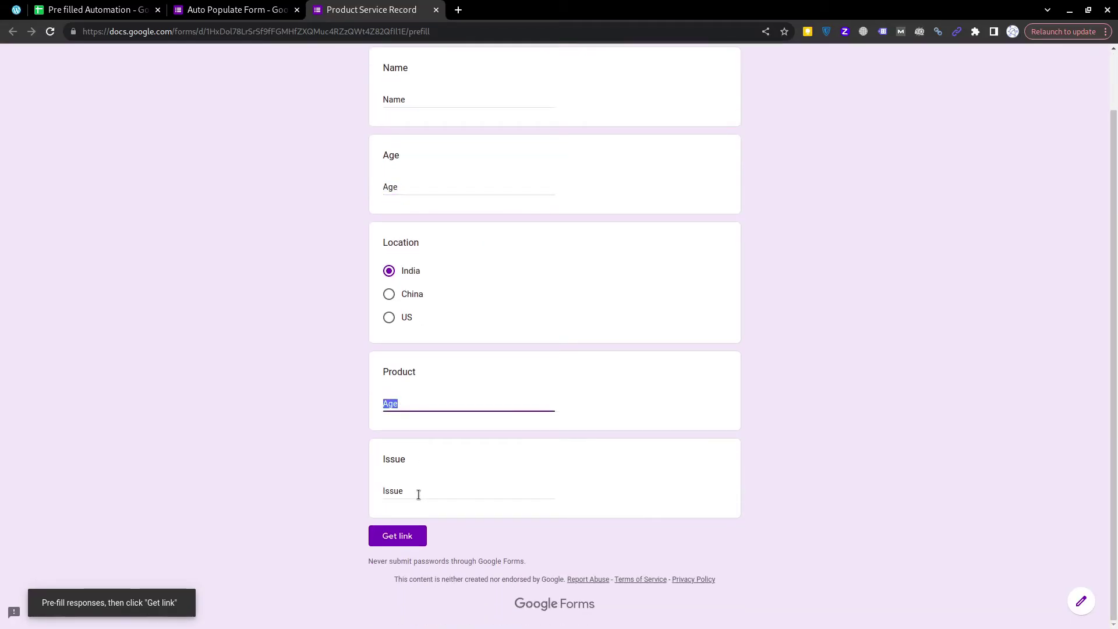
{"action": "left_click", "coordinate": [389, 403]}
{"action": "double_click", "coordinate": [398, 375]}
{"action": "key", "text": "ctrl+c"}
{"action": "double_click", "coordinate": [394, 403]}
{"action": "key", "text": "ctrl+v"}
{"action": "double_click", "coordinate": [393, 490]}
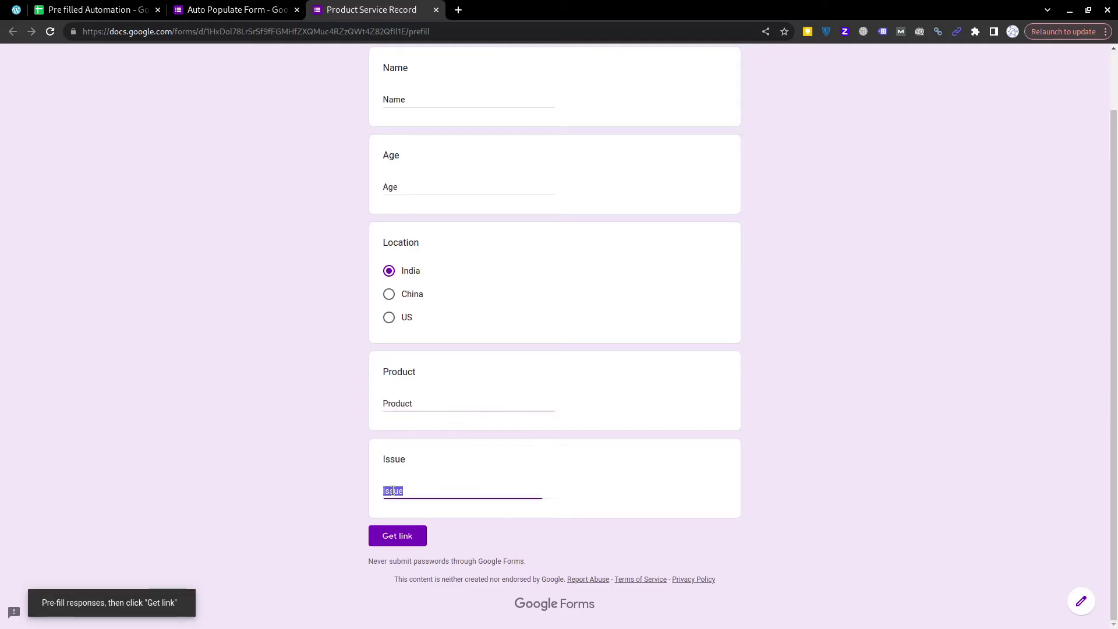
{"action": "left_click", "coordinate": [392, 542]}
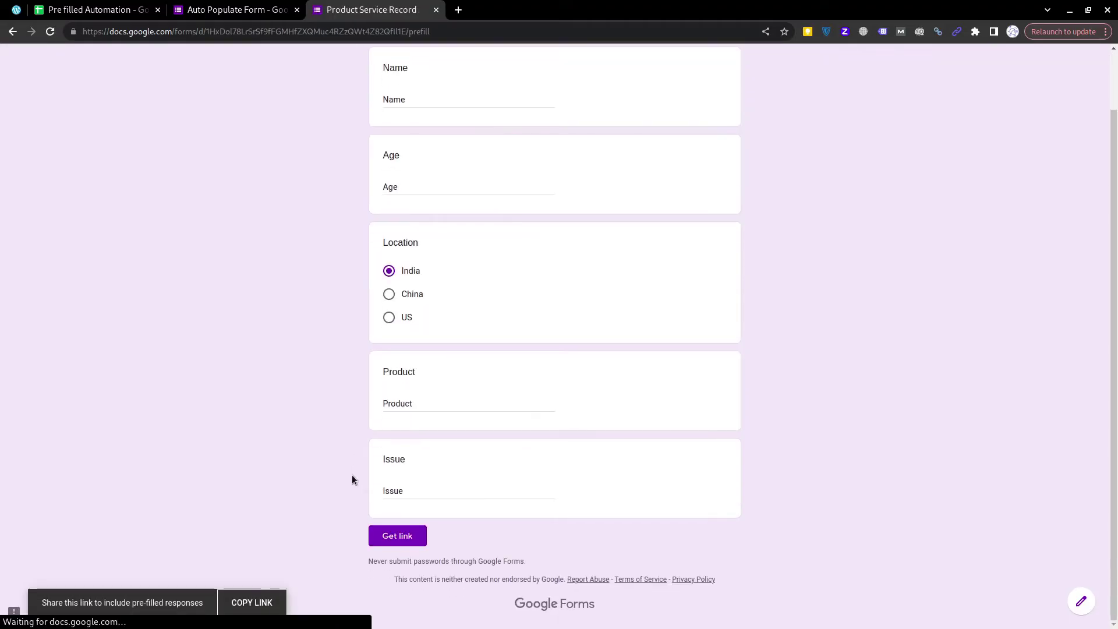
Copy the generated link and paste it into G2 of the Pre filled Automation sheet.
{"action": "left_click", "coordinate": [283, 602]}
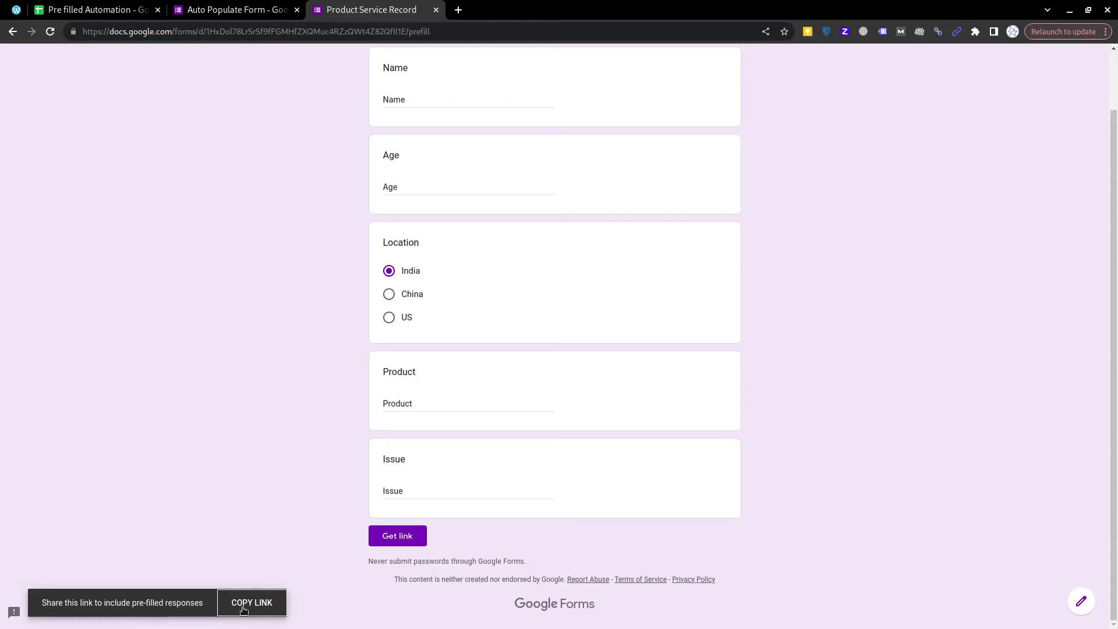
{"action": "key", "text": "ctrl+2"}
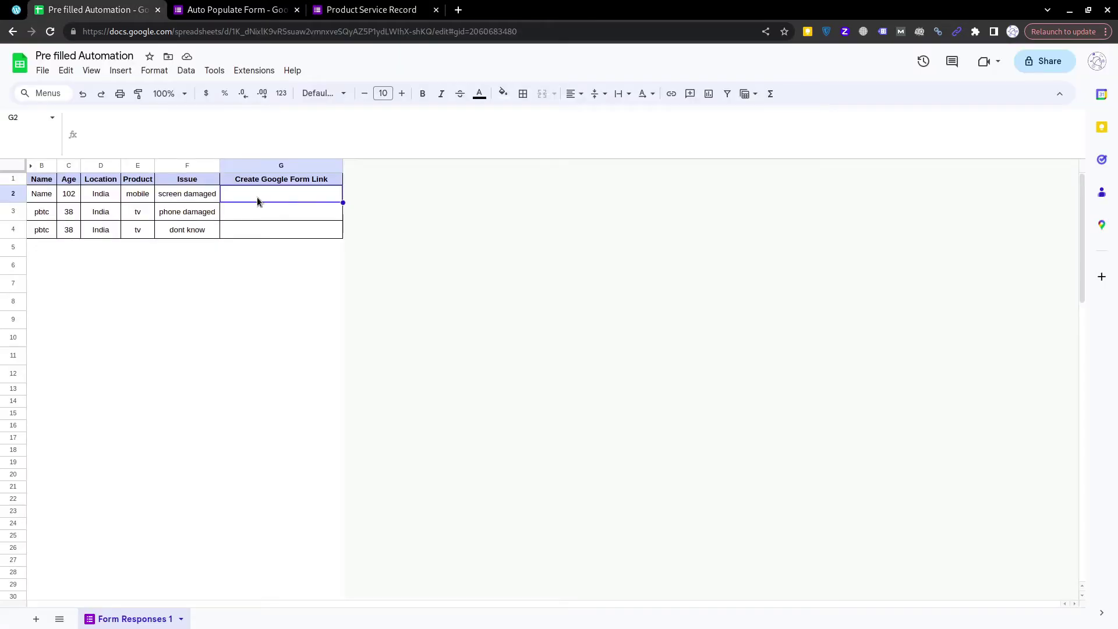
{"action": "double_click", "coordinate": [257, 197]}
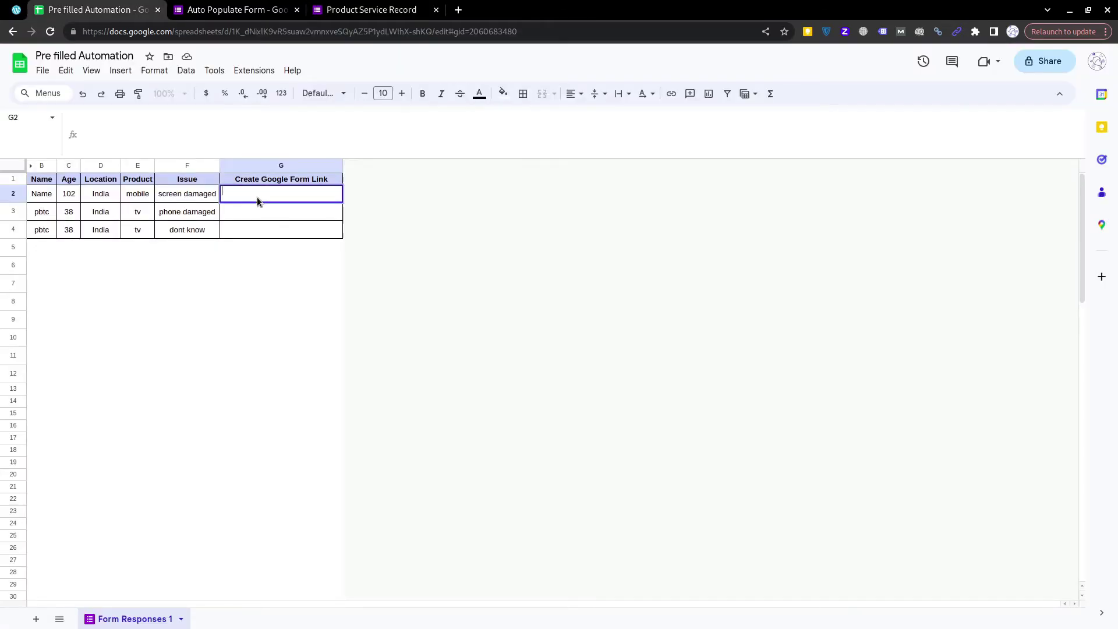
{"action": "key", "text": "ctrl+v"}
{"action": "key", "text": "Return"}
{"action": "left_click", "coordinate": [257, 196]}
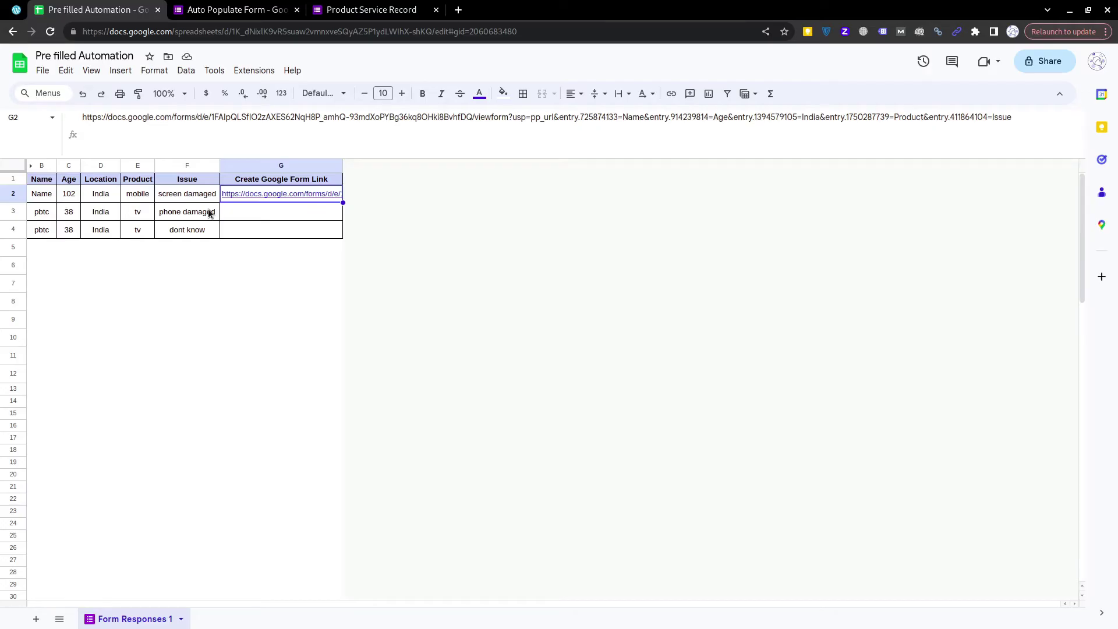
Wrap G2's URL as ="…" text and highlight its form address and entry parameters.
{"action": "double_click", "coordinate": [285, 197]}
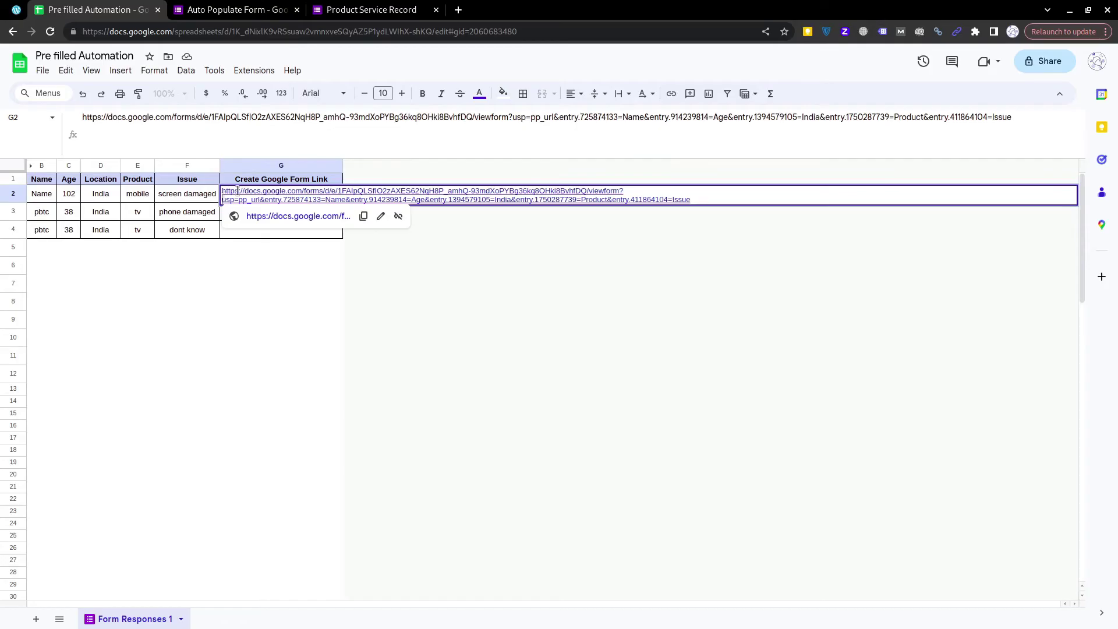
{"action": "type", "text": "="}
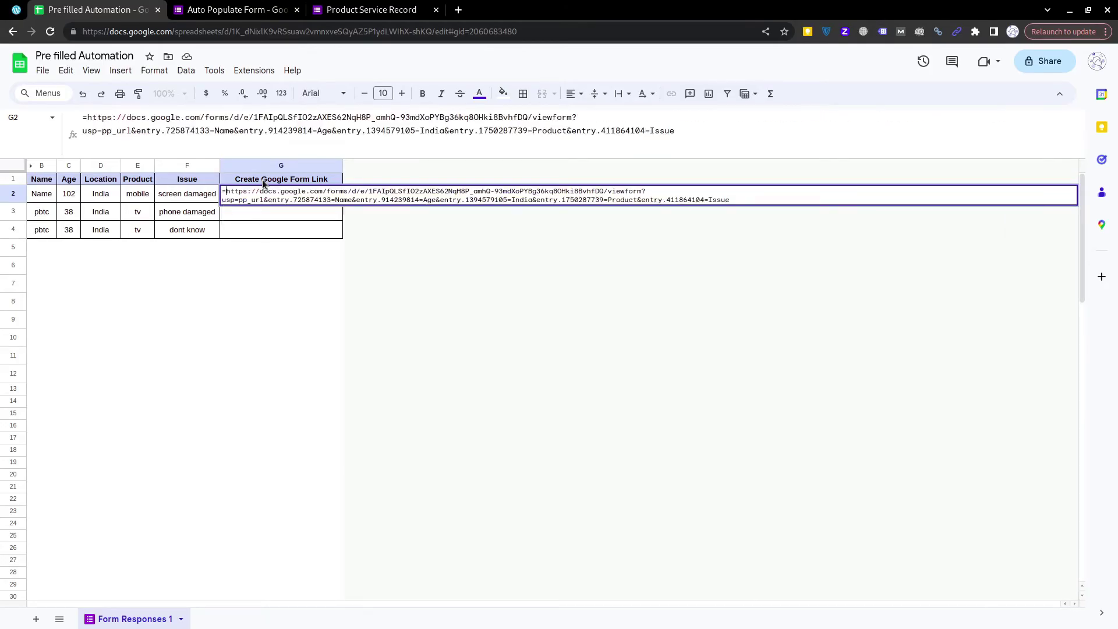
{"action": "type", "text": "\""}
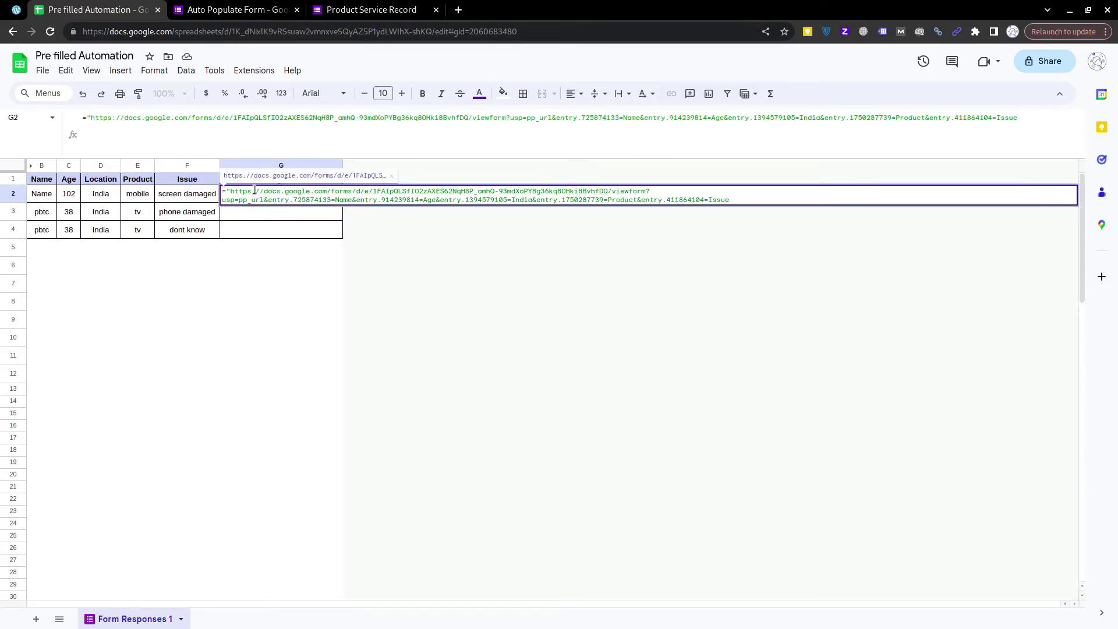
{"action": "left_click", "coordinate": [744, 200]}
{"action": "type", "text": "\""}
{"action": "left_click_drag", "start_coordinate": [268, 200], "coordinate": [304, 214]}
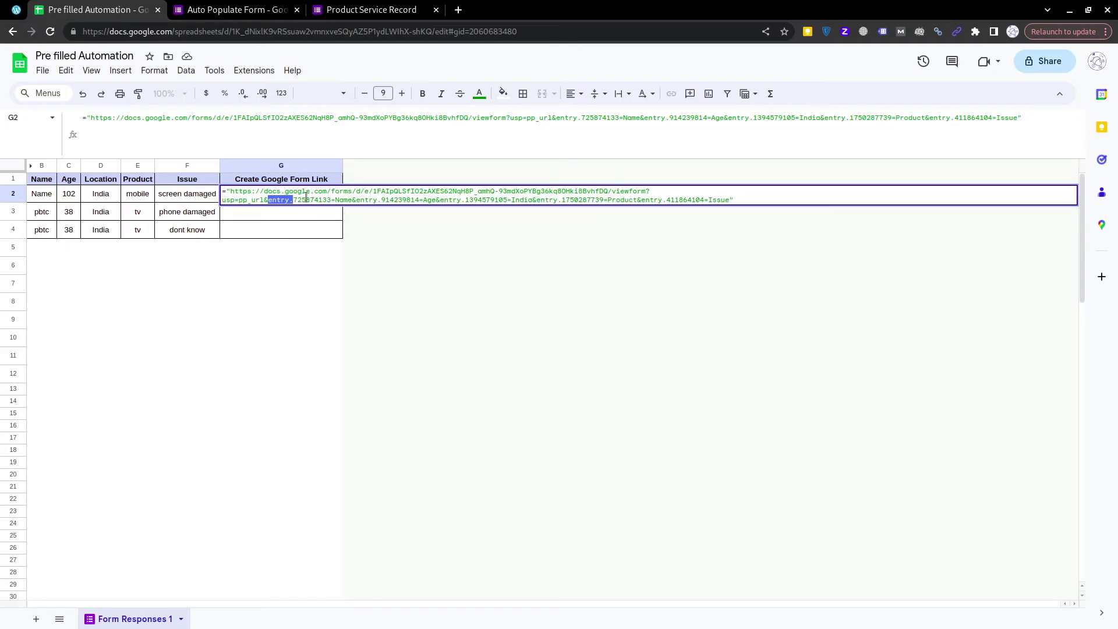
{"action": "left_click_drag", "start_coordinate": [268, 200], "coordinate": [435, 200]}
{"action": "left_click_drag", "start_coordinate": [440, 200], "coordinate": [531, 200]}
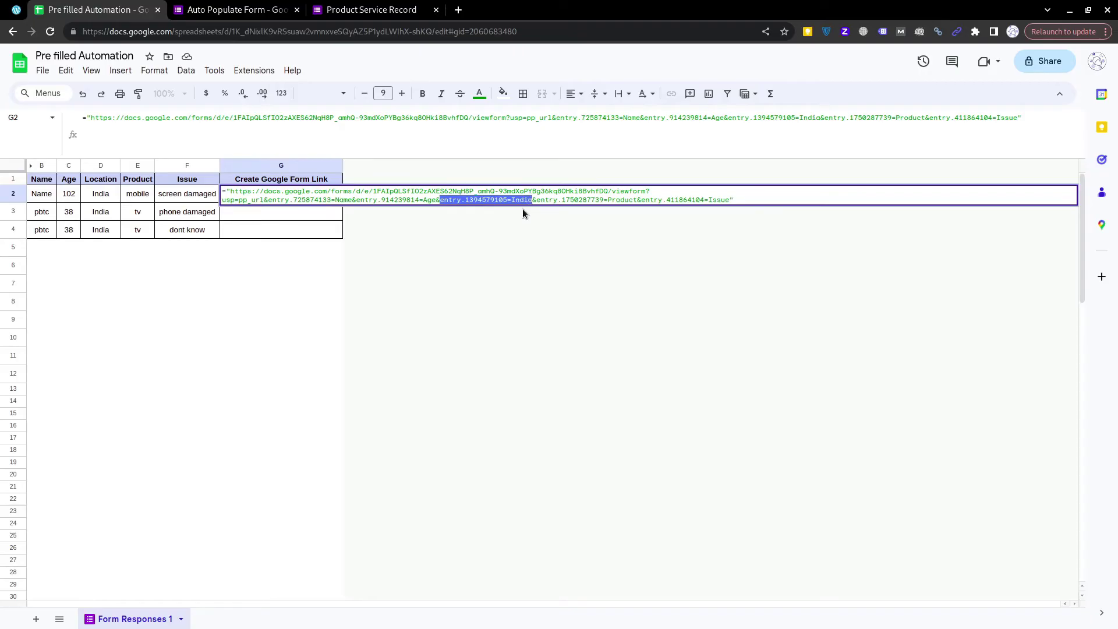
Replace the Name, Age and India placeholders in G2's formula with references to B2, C2 and D2.
{"action": "left_click", "coordinate": [293, 200]}
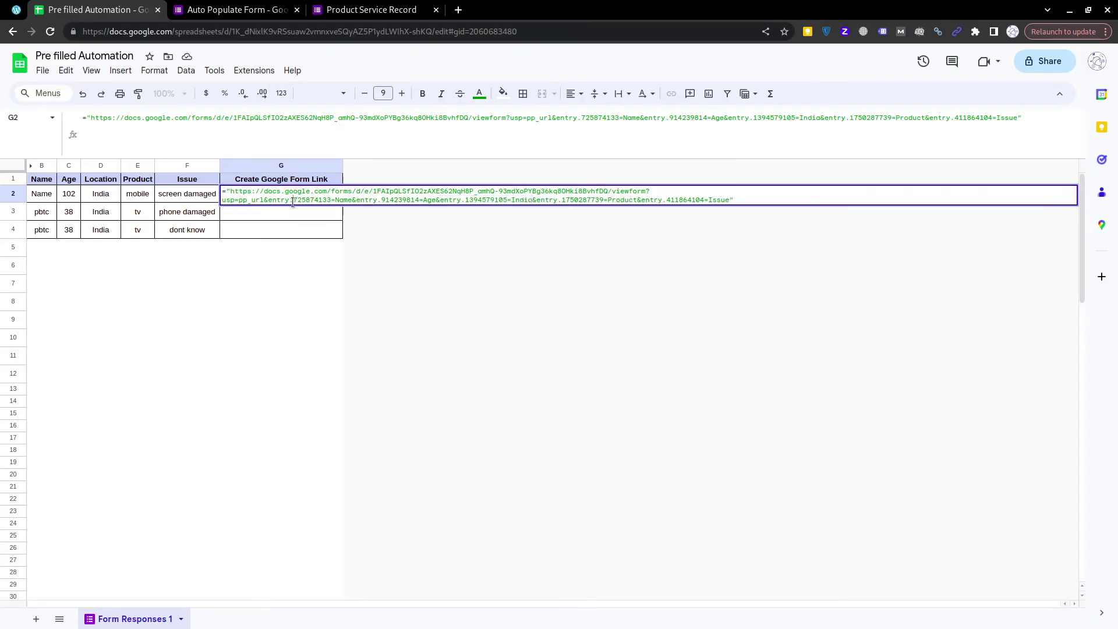
{"action": "key", "text": "ctrl+a"}
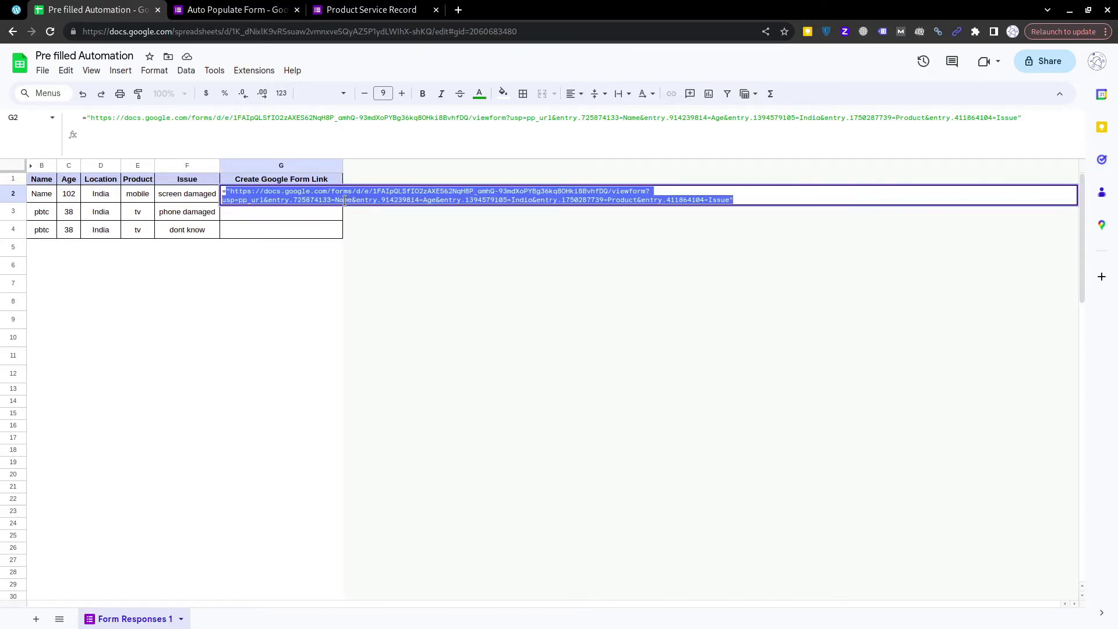
{"action": "left_click_drag", "start_coordinate": [336, 200], "coordinate": [352, 200]}
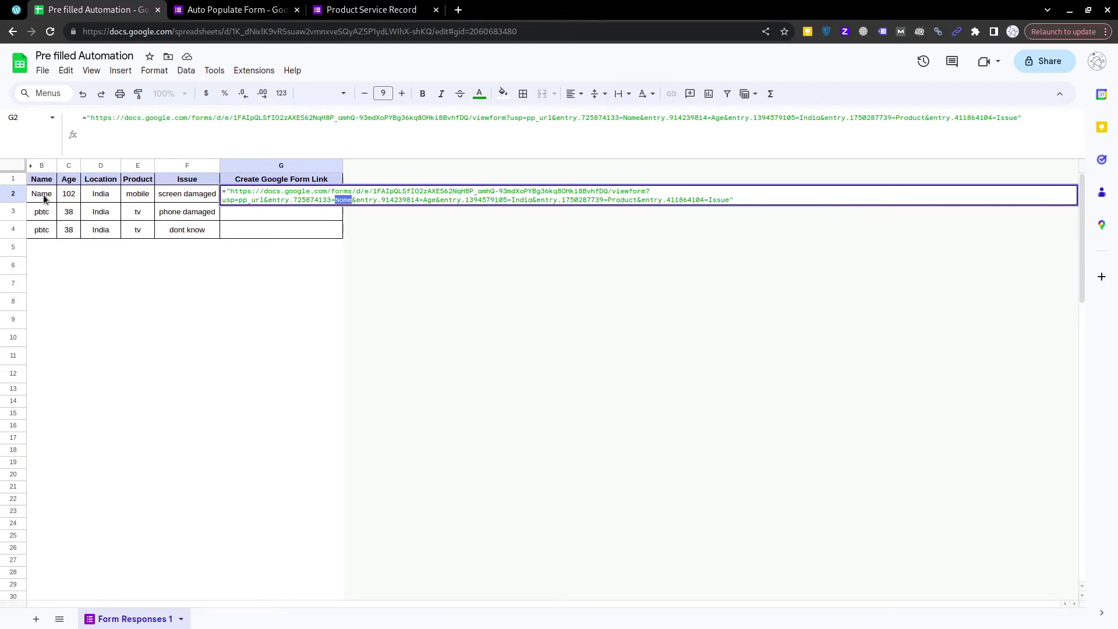
{"action": "type", "text": "B2"}
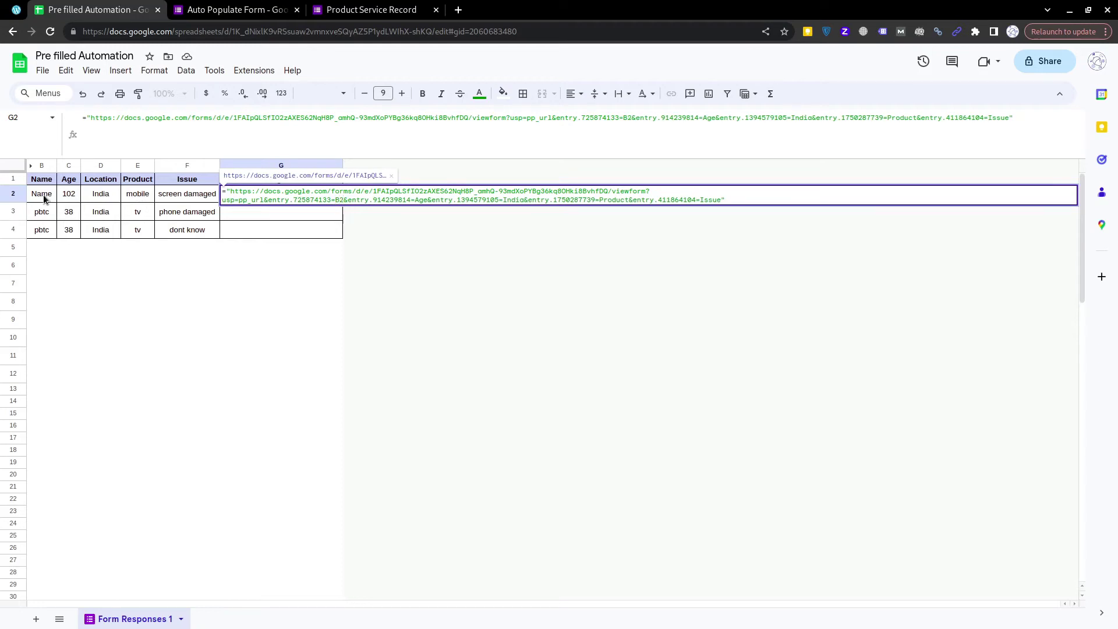
{"action": "type", "text": "\"&"}
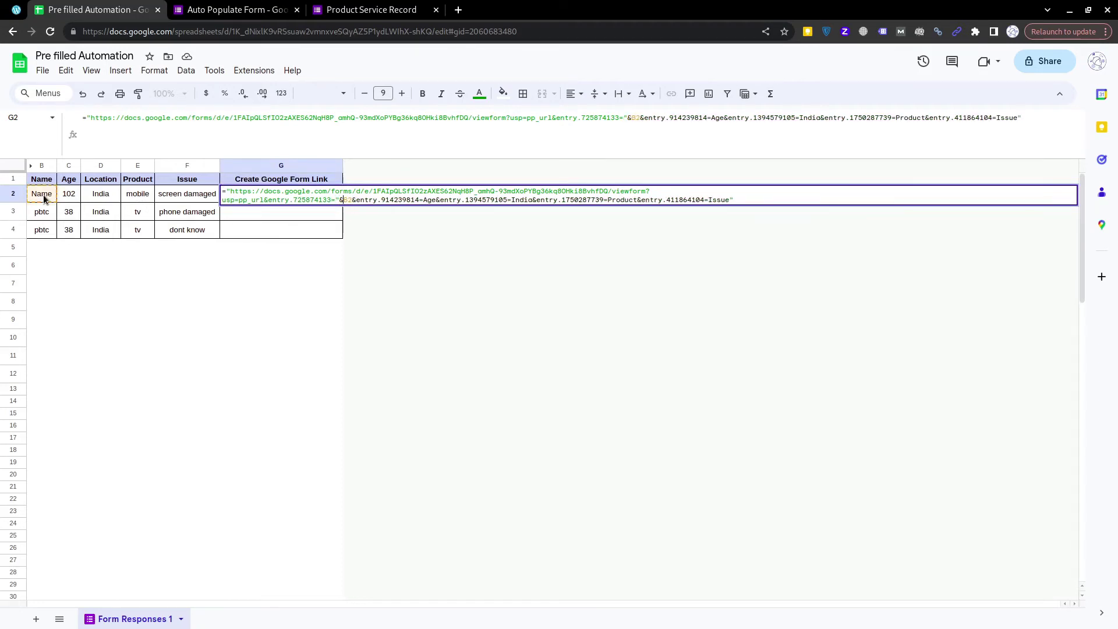
{"action": "type", "text": "& "}
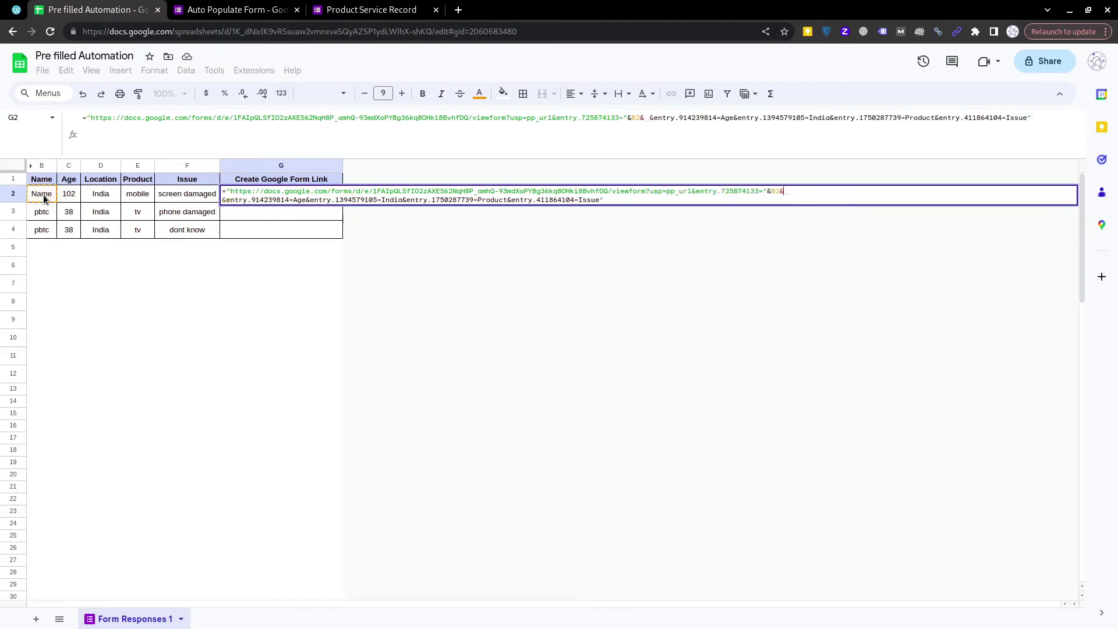
{"action": "type", "text": "\""}
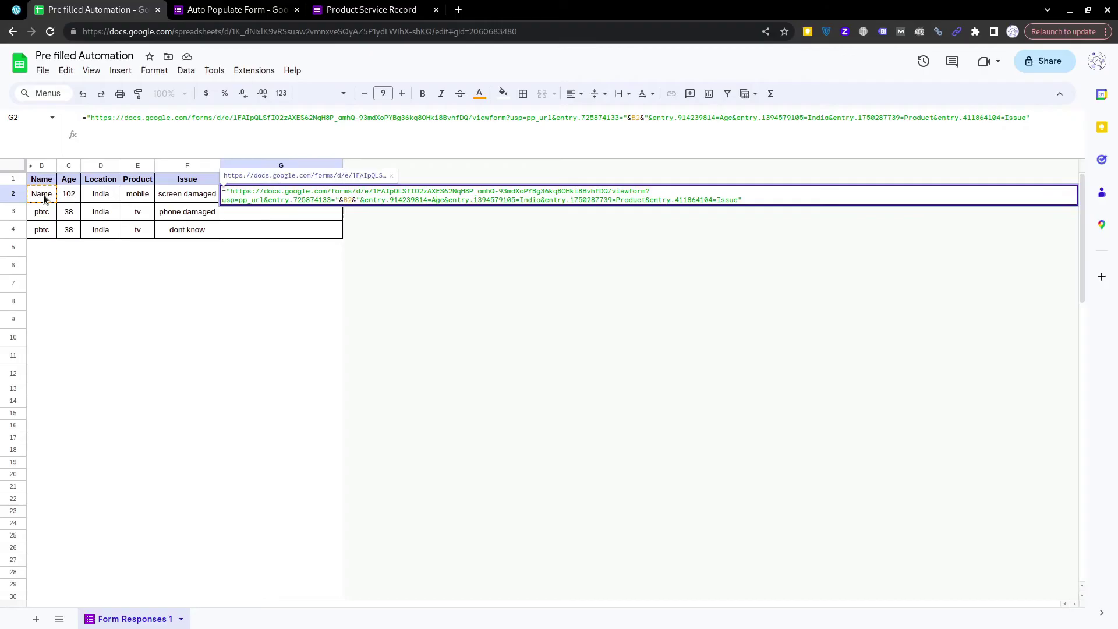
{"action": "key", "text": "ctrl+shift+Right"}
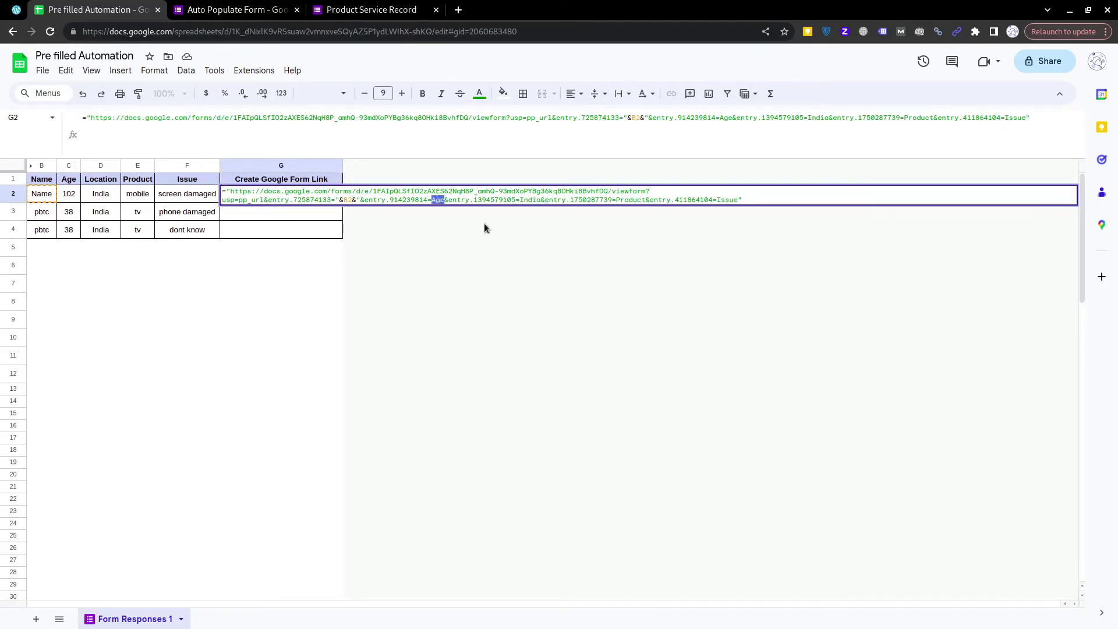
{"action": "type", "text": "C"}
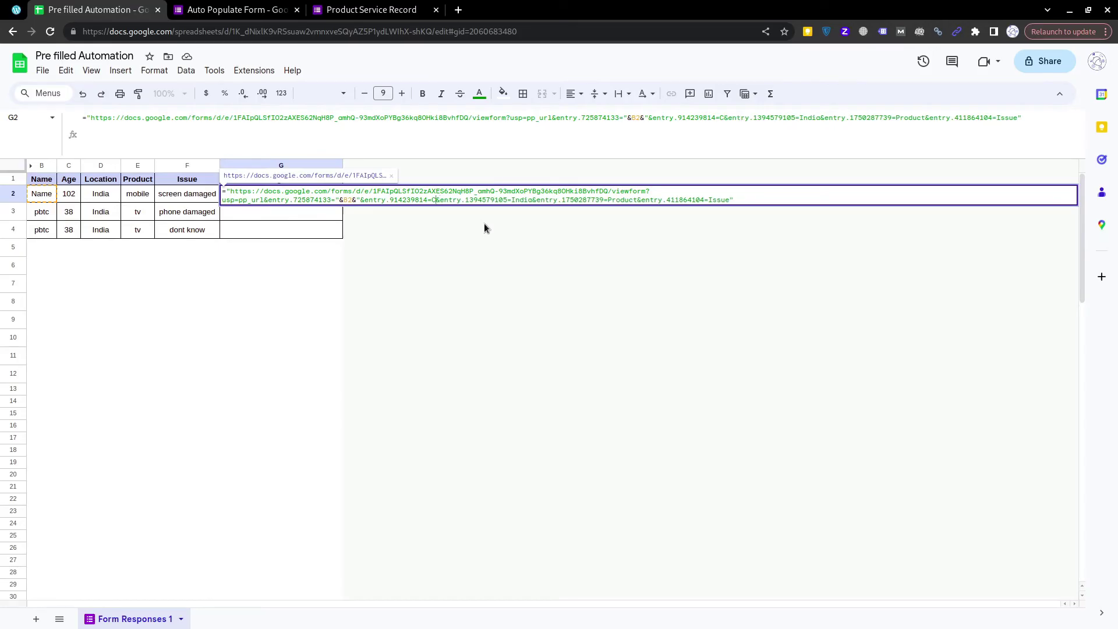
{"action": "type", "text": "2"}
{"action": "type", "text": "\"&"}
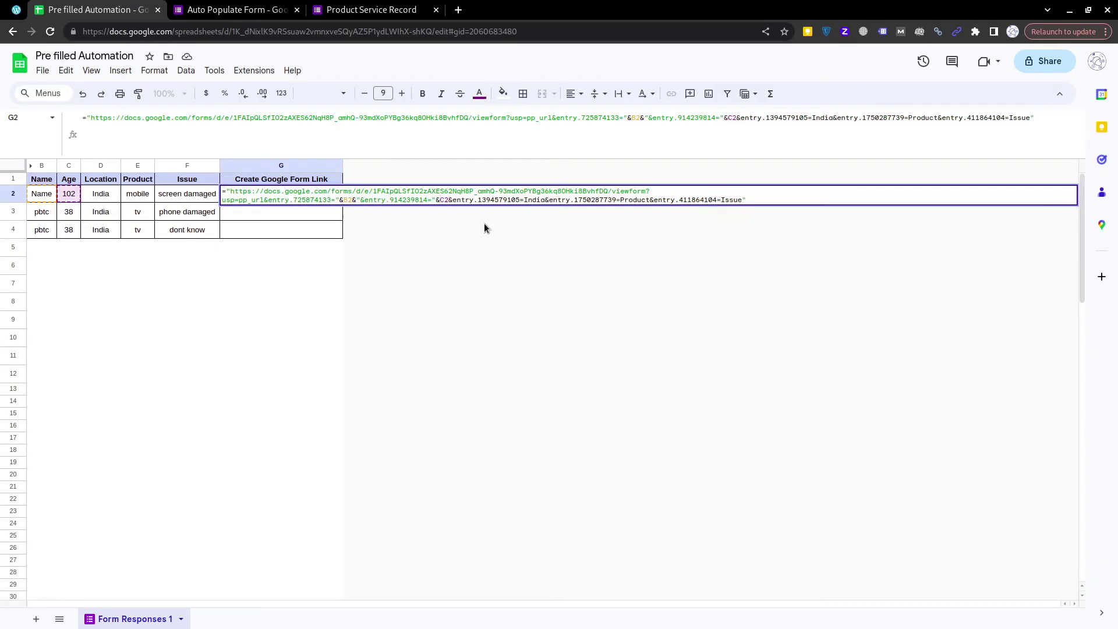
{"action": "type", "text": "&\""}
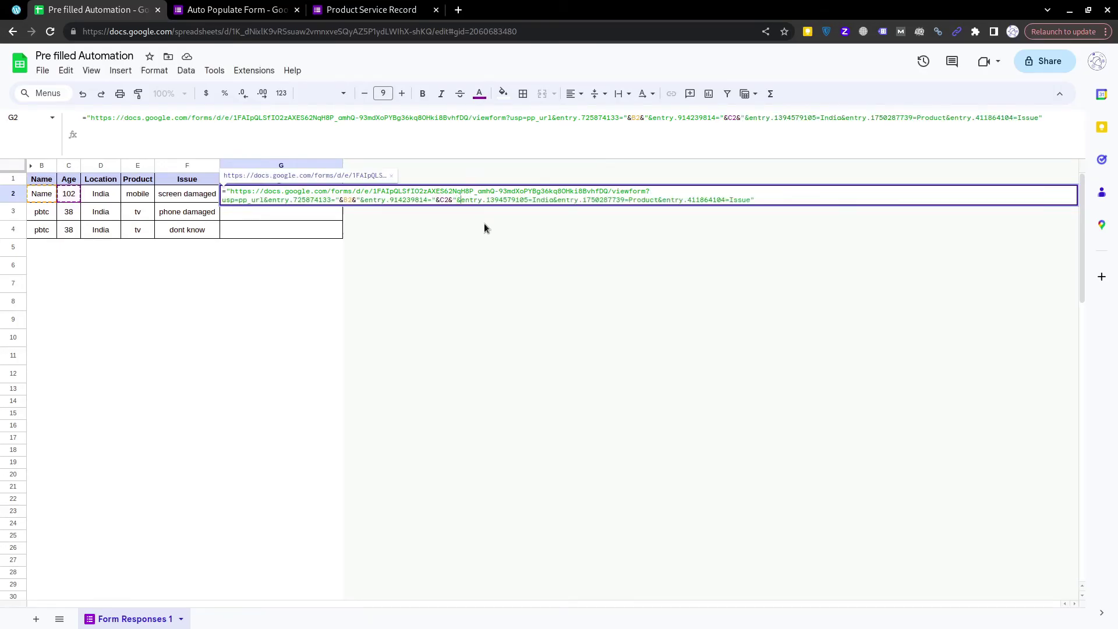
{"action": "key", "text": "Right"}
{"action": "key", "text": "Right"}
{"action": "key", "text": "Right"}
{"action": "key", "text": "Right"}
{"action": "key", "text": "Right"}
{"action": "key", "text": "shift+Right"}
{"action": "key", "text": "shift+Right"}
{"action": "key", "text": "shift+Right"}
{"action": "key", "text": "shift+Right"}
{"action": "key", "text": "shift+Right"}
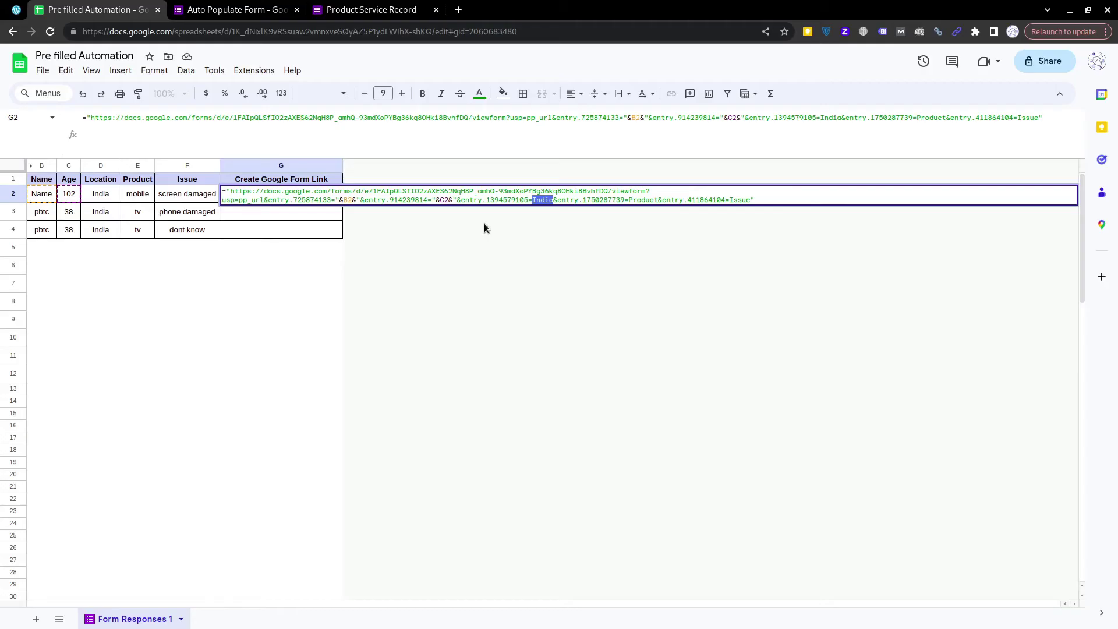
{"action": "type", "text": "D2"}
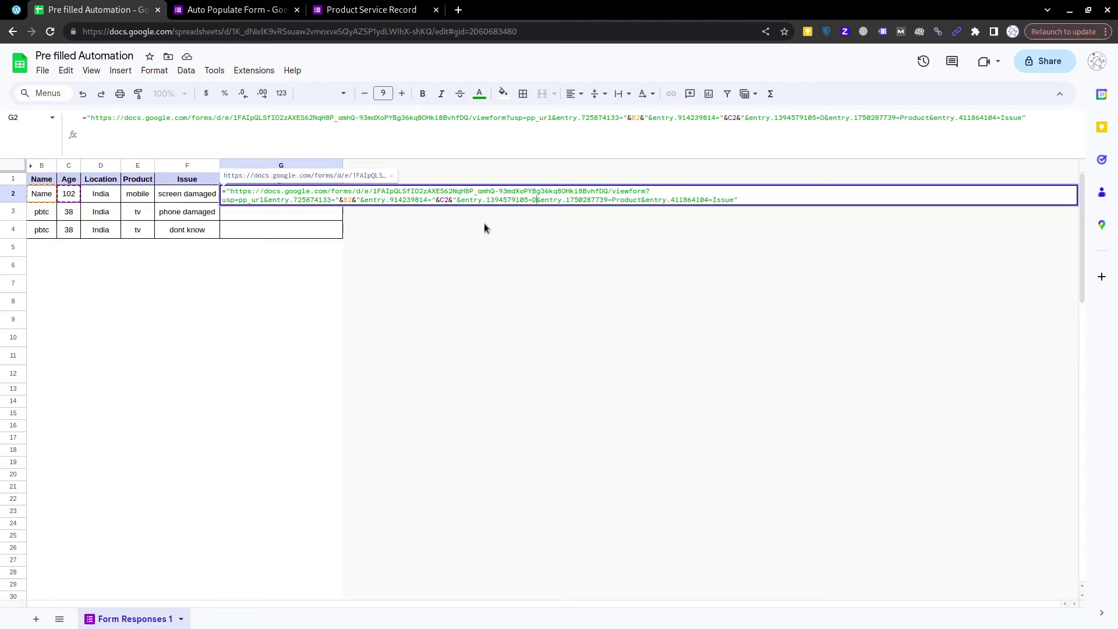
{"action": "type", "text": "\""}
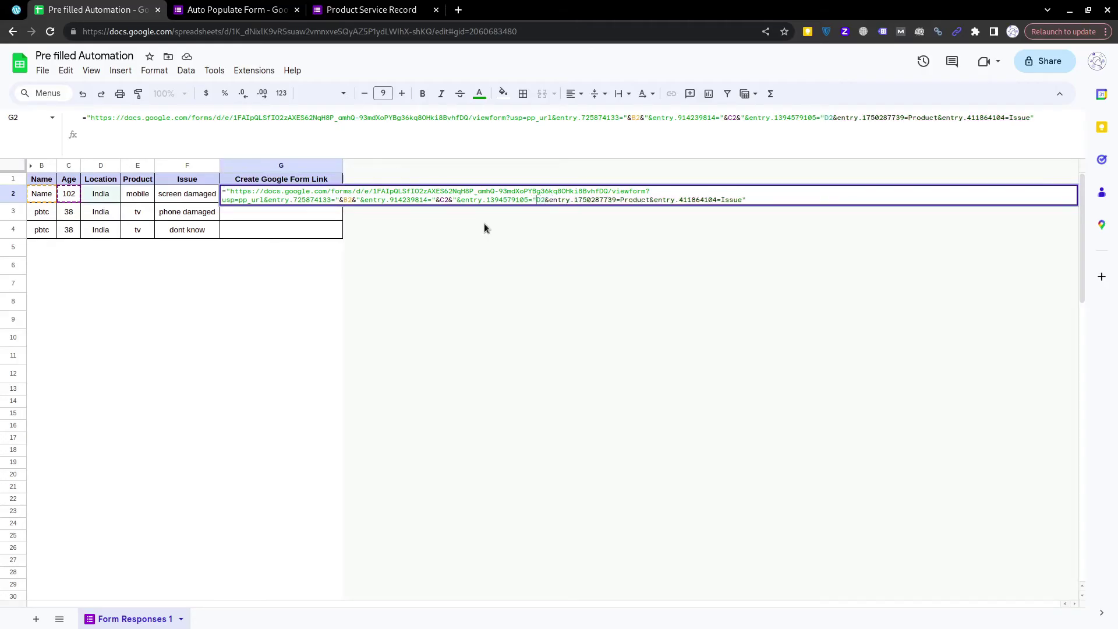
{"action": "type", "text": "&"}
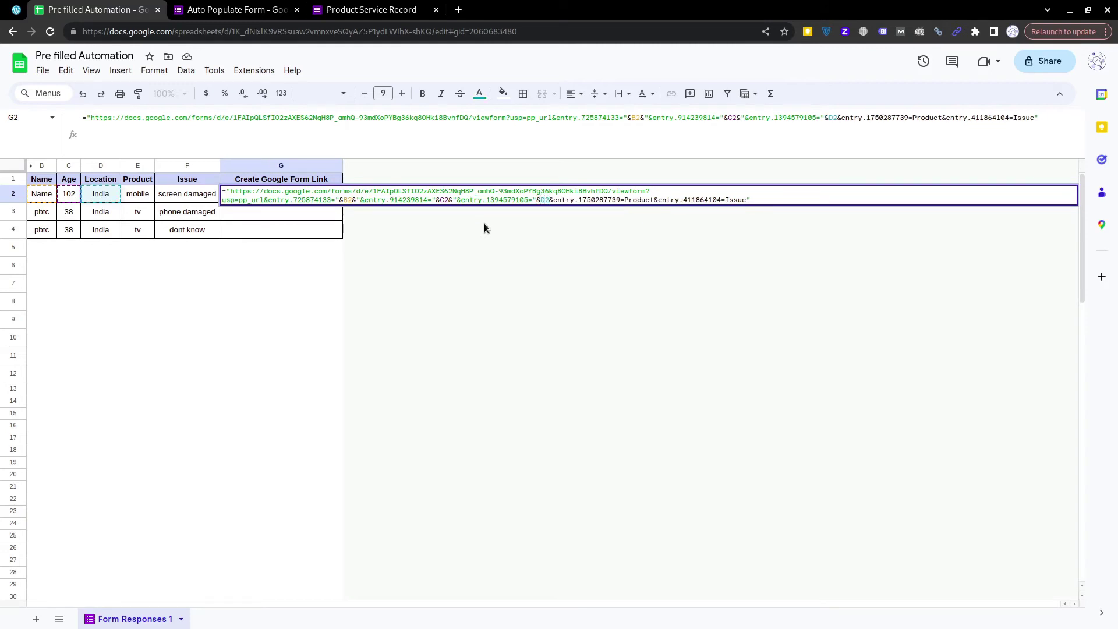
{"action": "type", "text": "&\""}
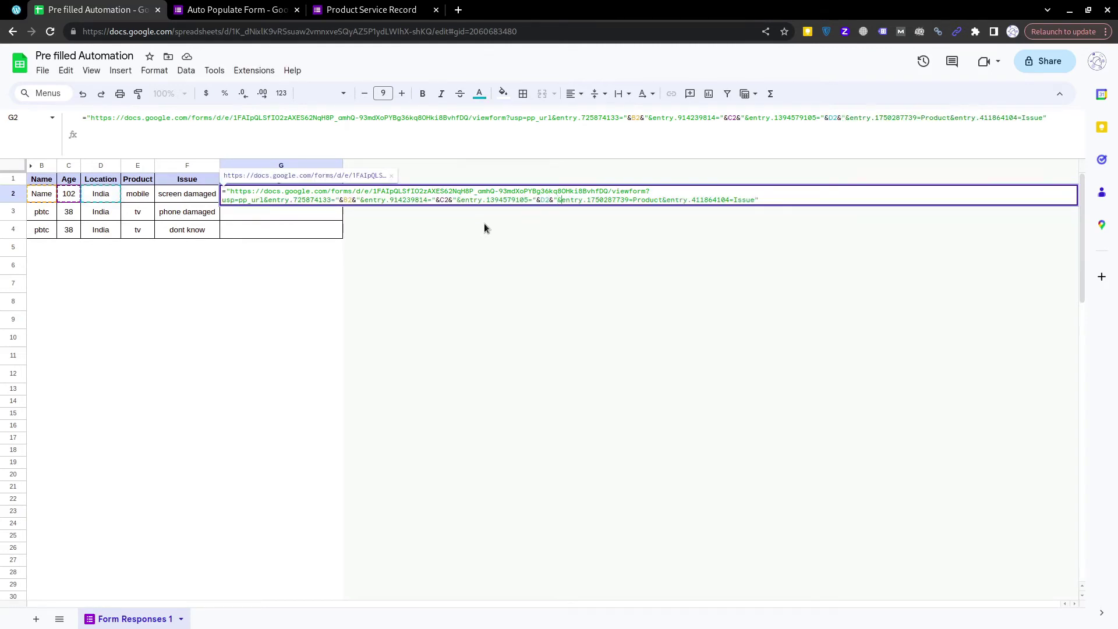
Replace the Product and Issue placeholders with E2 and F2 references and commit the formula.
{"action": "key", "text": "Right"}
{"action": "key", "text": "Right"}
{"action": "key", "text": "Right"}
{"action": "key", "text": "Right"}
{"action": "key", "text": "Right"}
{"action": "key", "text": "Right"}
{"action": "key", "text": "Right"}
{"action": "key", "text": "Right"}
{"action": "key", "text": "Right"}
{"action": "key", "text": "Right"}
{"action": "key", "text": "shift+Right"}
{"action": "key", "text": "shift+Right"}
{"action": "key", "text": "shift+Right"}
{"action": "key", "text": "shift+Right"}
{"action": "key", "text": "shift+Right"}
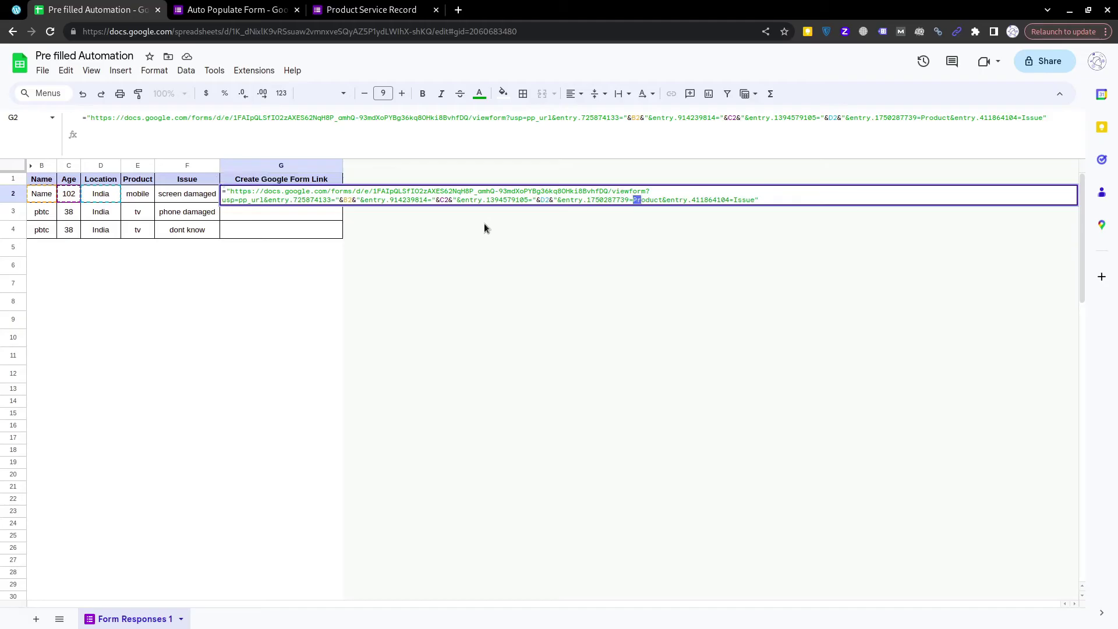
{"action": "key", "text": "shift+Right"}
{"action": "key", "text": "shift+Right"}
{"action": "type", "text": "\"&&\""}
{"action": "key", "text": "Left"}
{"action": "key", "text": "Left"}
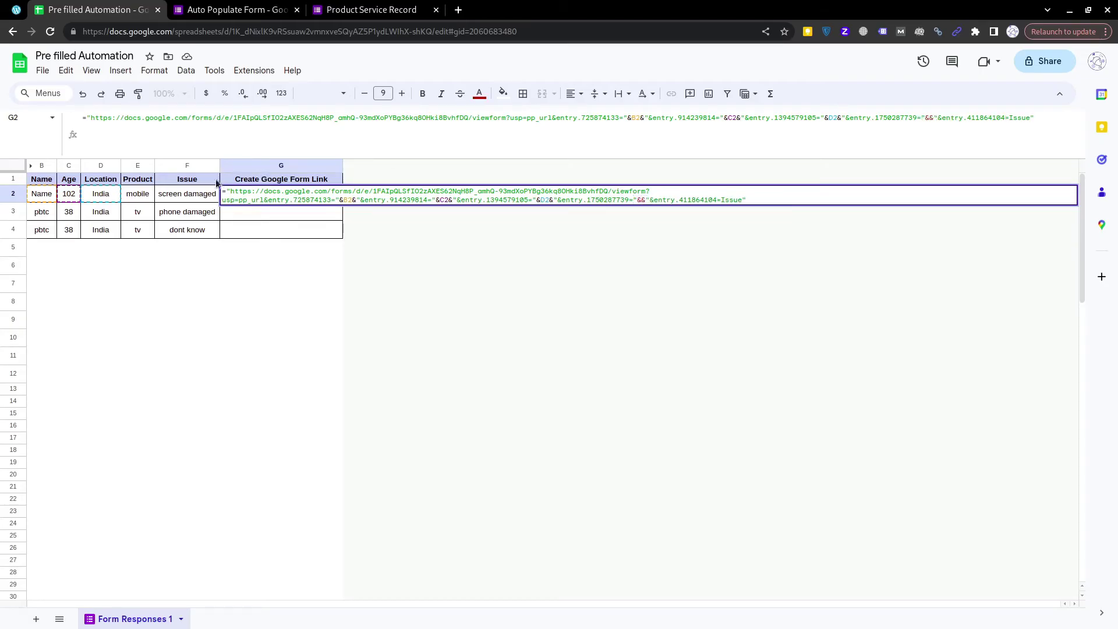
{"action": "left_click", "coordinate": [147, 194]}
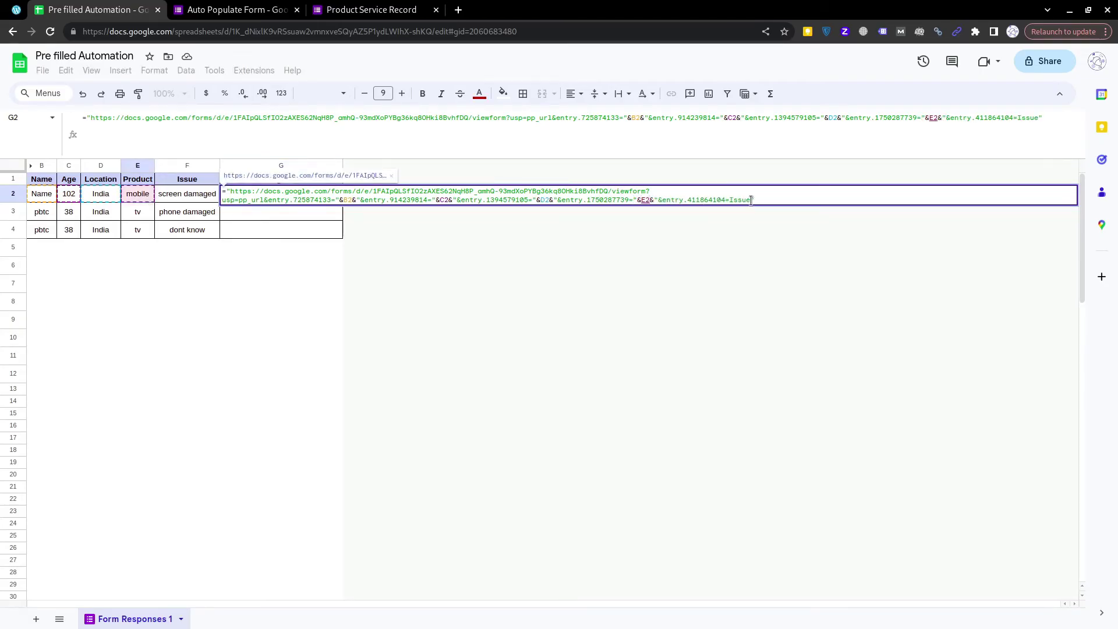
{"action": "left_click_drag", "start_coordinate": [730, 201], "coordinate": [751, 201]}
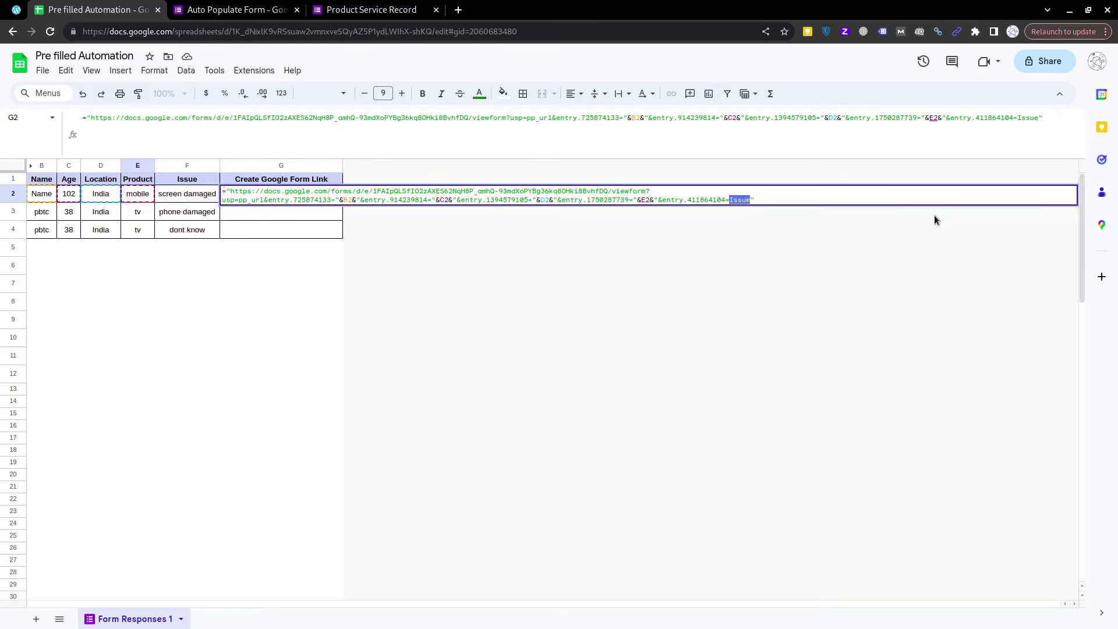
{"action": "type", "text": "\"\""}
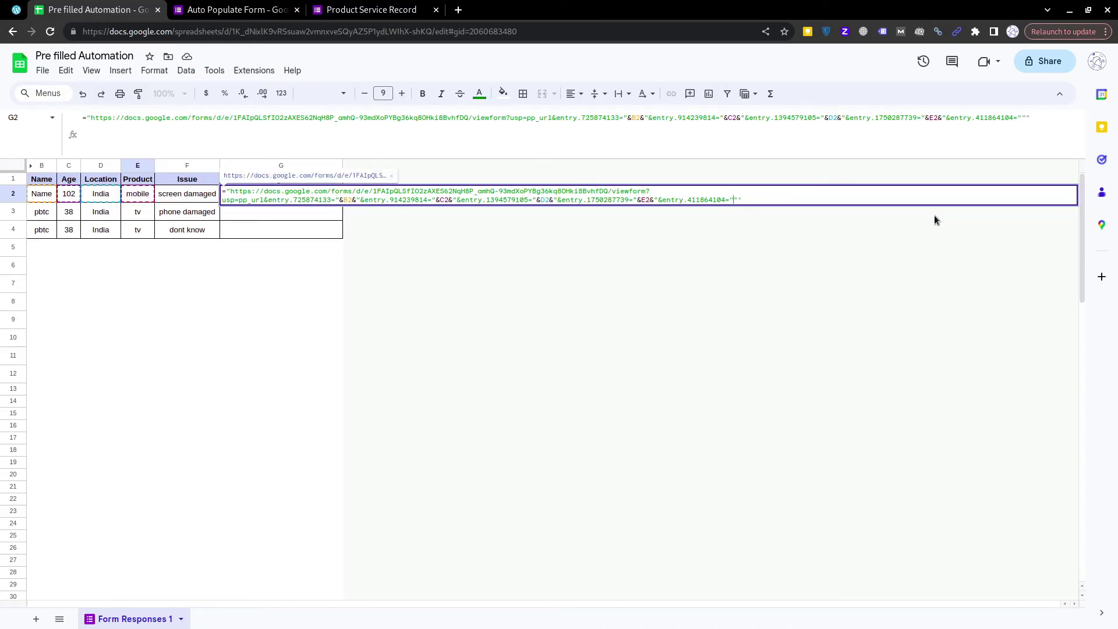
{"action": "type", "text": "&&"}
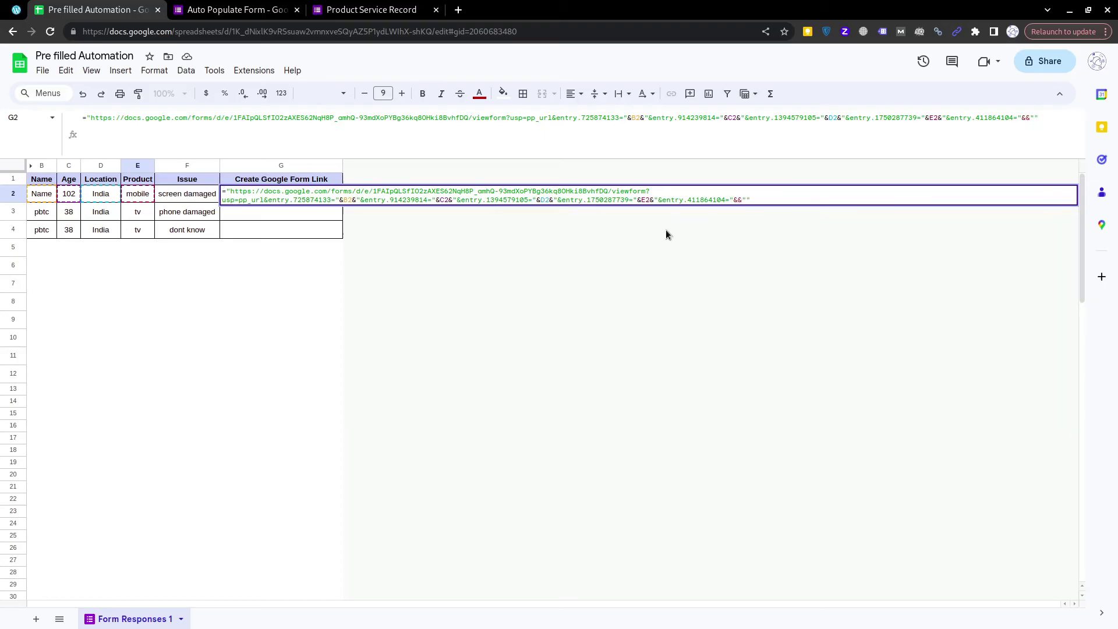
{"action": "left_click", "coordinate": [187, 196]}
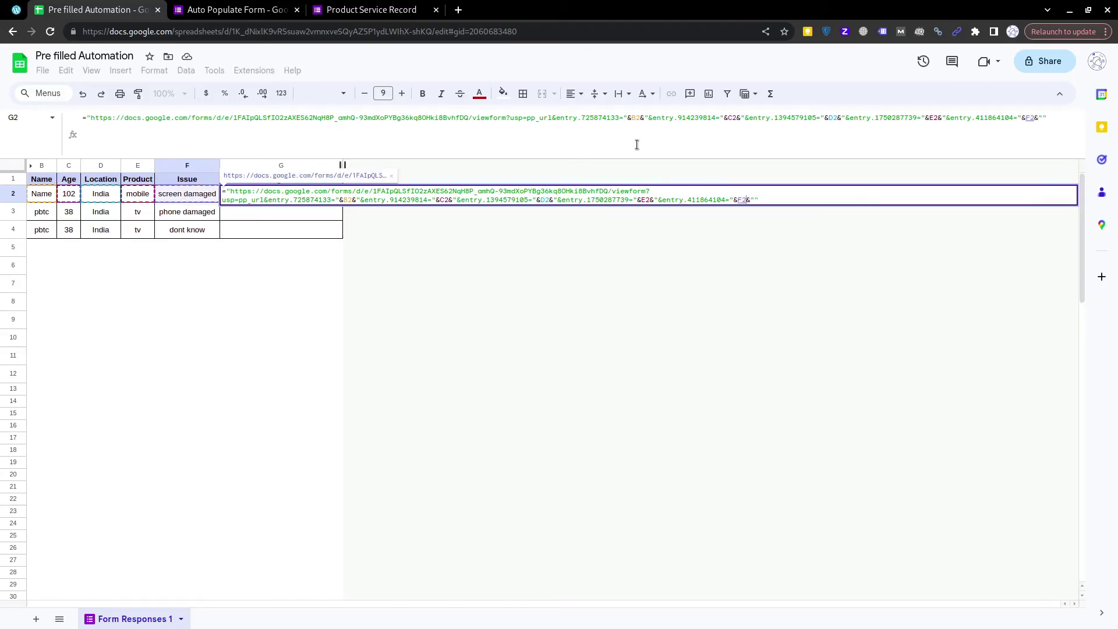
{"action": "key", "text": "Return"}
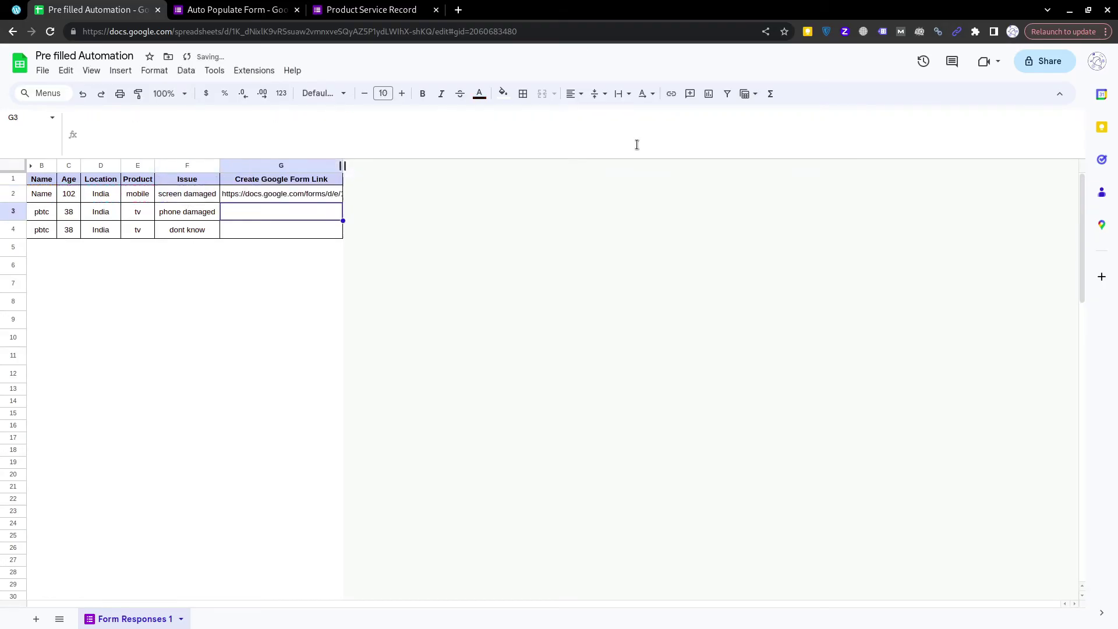
Reopen G2's formula with the cursor right after the equals sign.
{"action": "left_click", "coordinate": [285, 194]}
{"action": "double_click", "coordinate": [284, 194]}
{"action": "left_click", "coordinate": [293, 240]}
{"action": "left_click", "coordinate": [289, 196]}
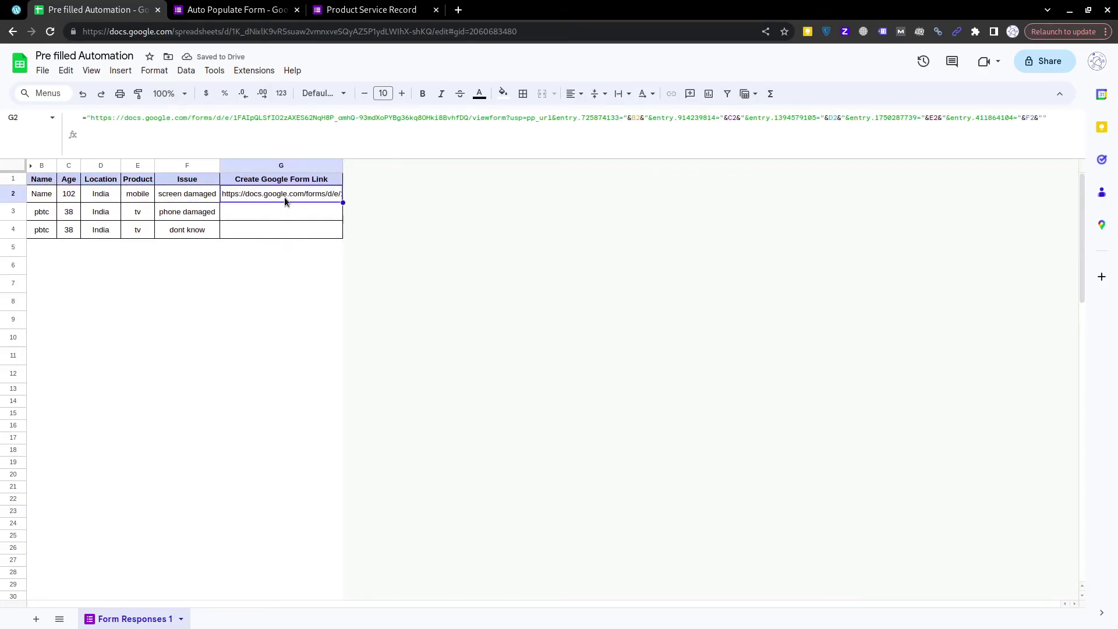
{"action": "double_click", "coordinate": [284, 197]}
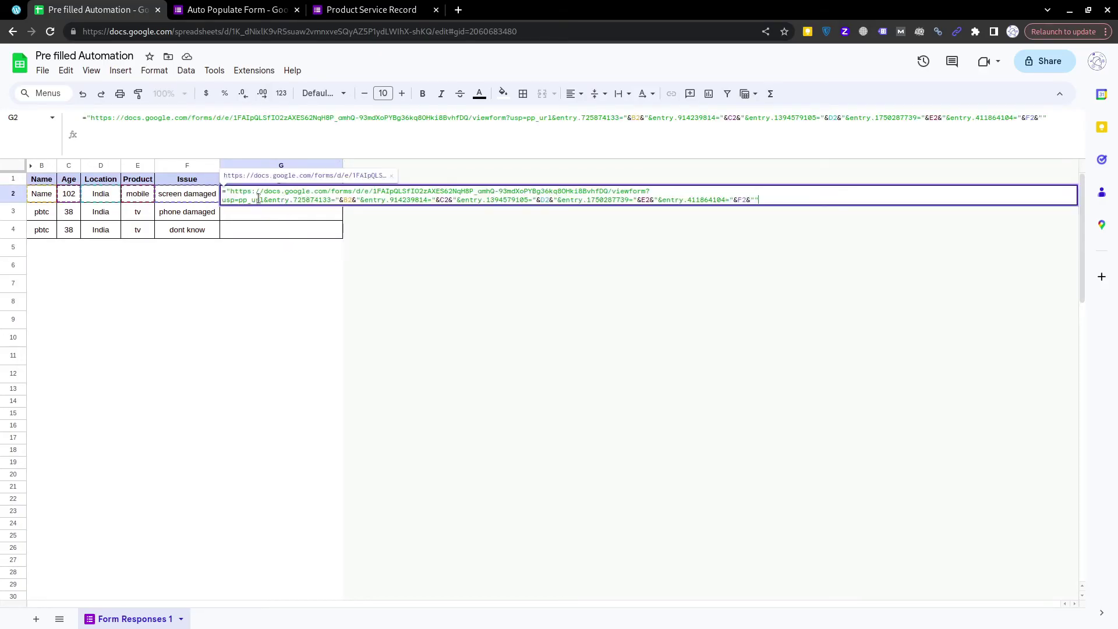
{"action": "left_click", "coordinate": [229, 195]}
Wrap G2's URL formula in HYPERLINK() and check the resulting link preview.
{"action": "type", "text": "("}
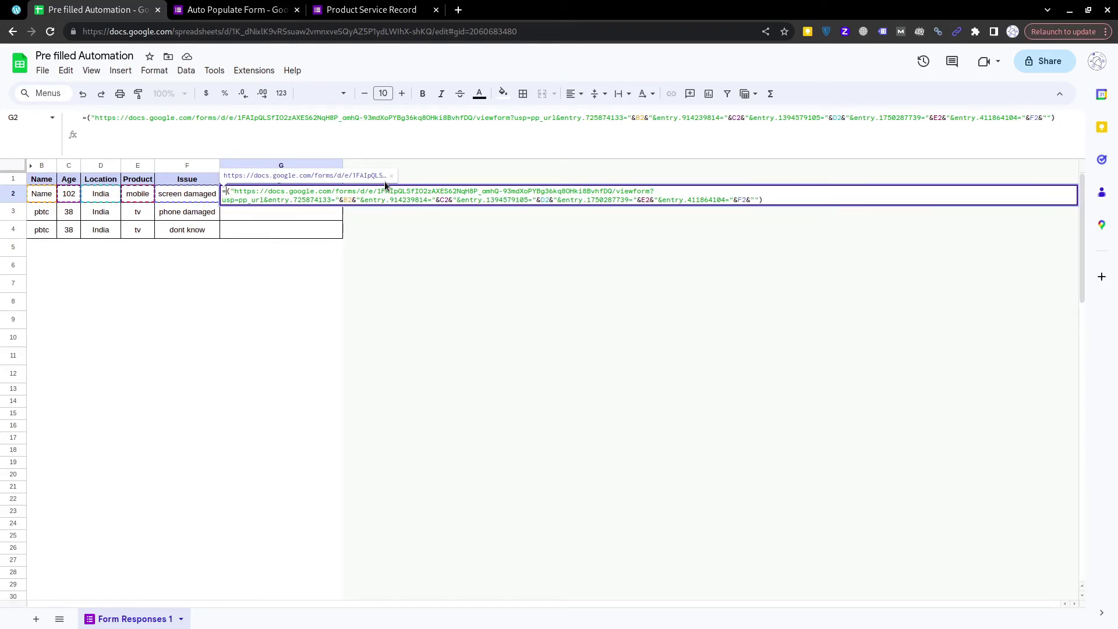
{"action": "type", "text": "hyper"}
{"action": "key", "text": "Tab"}
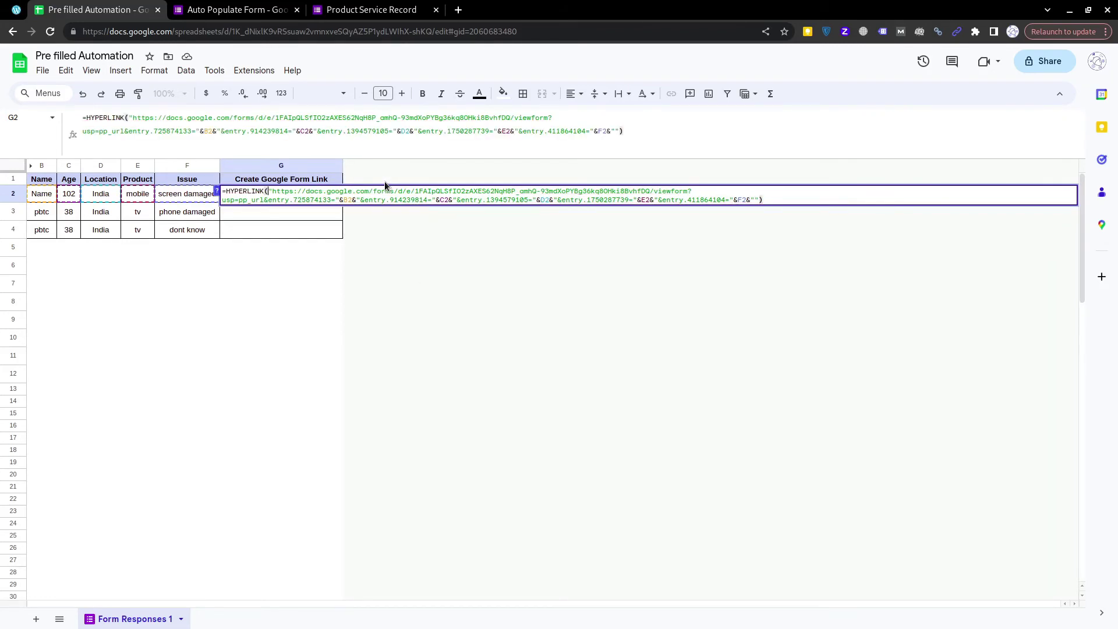
{"action": "key", "text": "Return"}
{"action": "key", "text": "Up"}
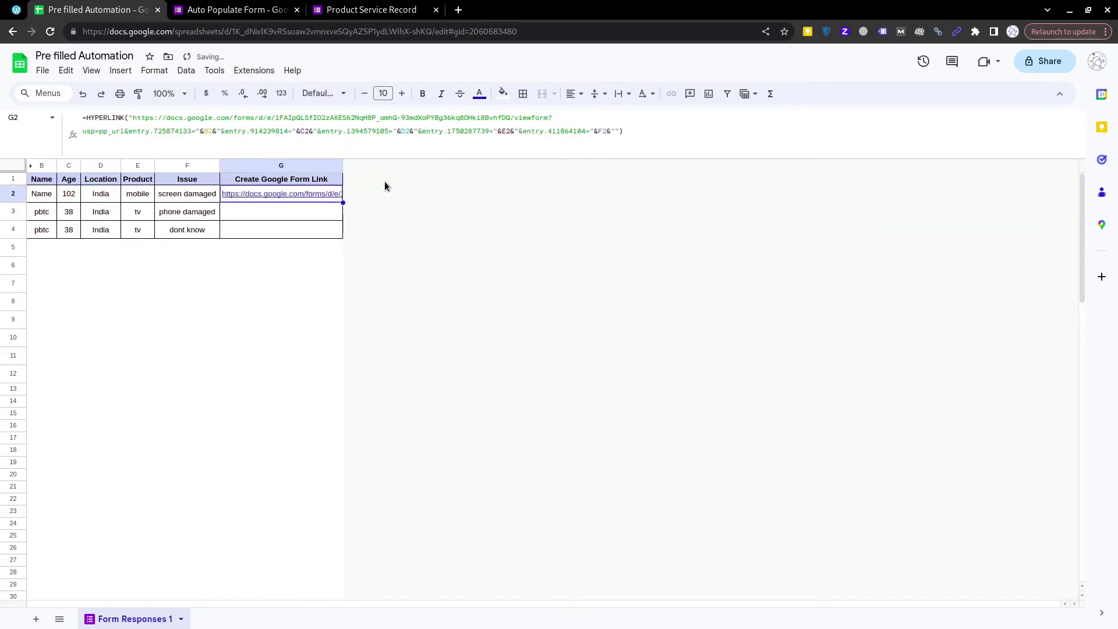
{"action": "left_click", "coordinate": [321, 198]}
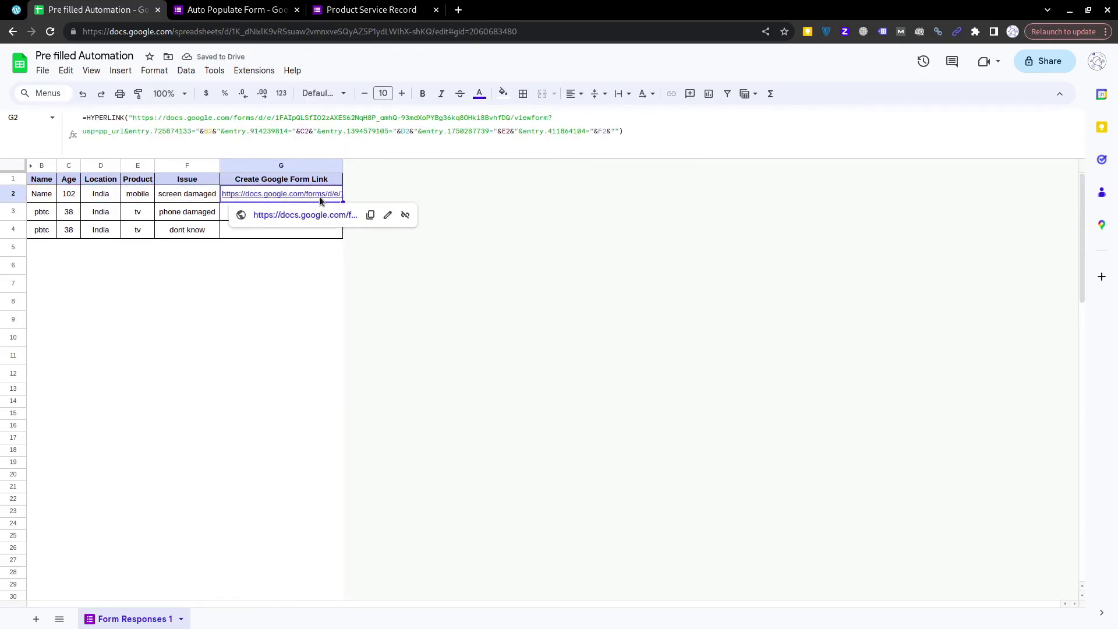
{"action": "left_click", "coordinate": [319, 233]}
{"action": "double_click", "coordinate": [311, 195]}
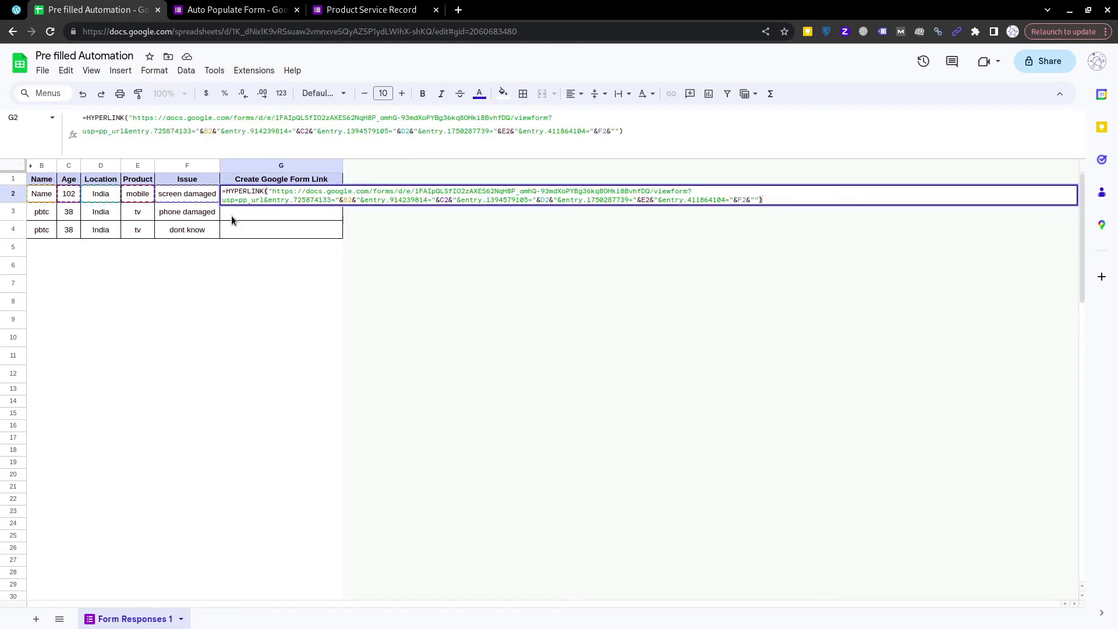
{"action": "left_click", "coordinate": [231, 215]}
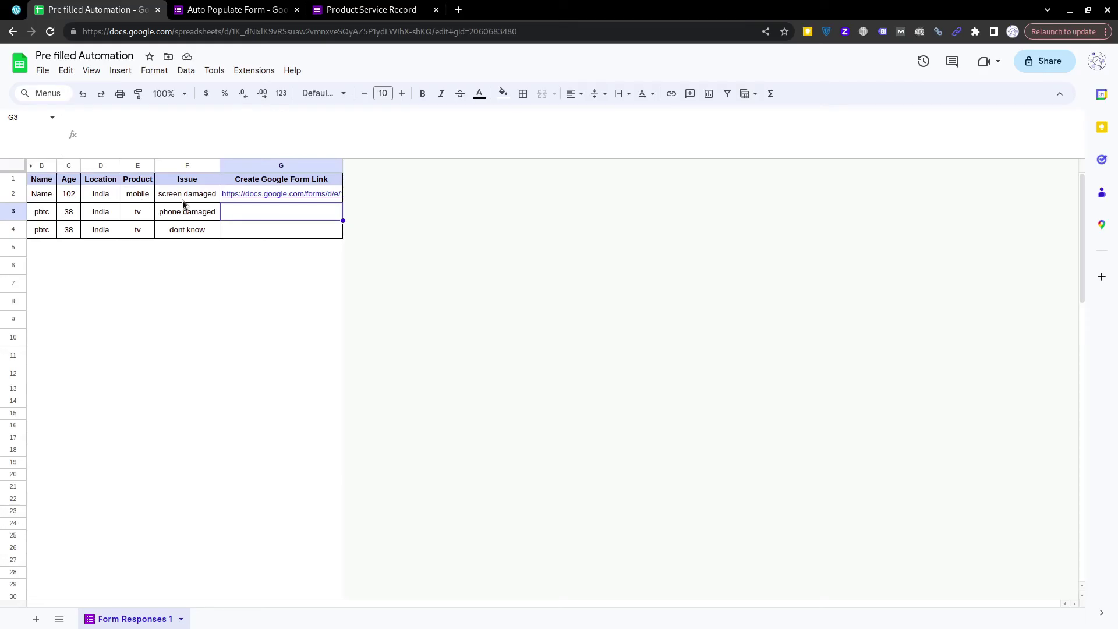
Enter tv as row 2's product and dont know as its issue.
{"action": "left_click", "coordinate": [138, 199]}
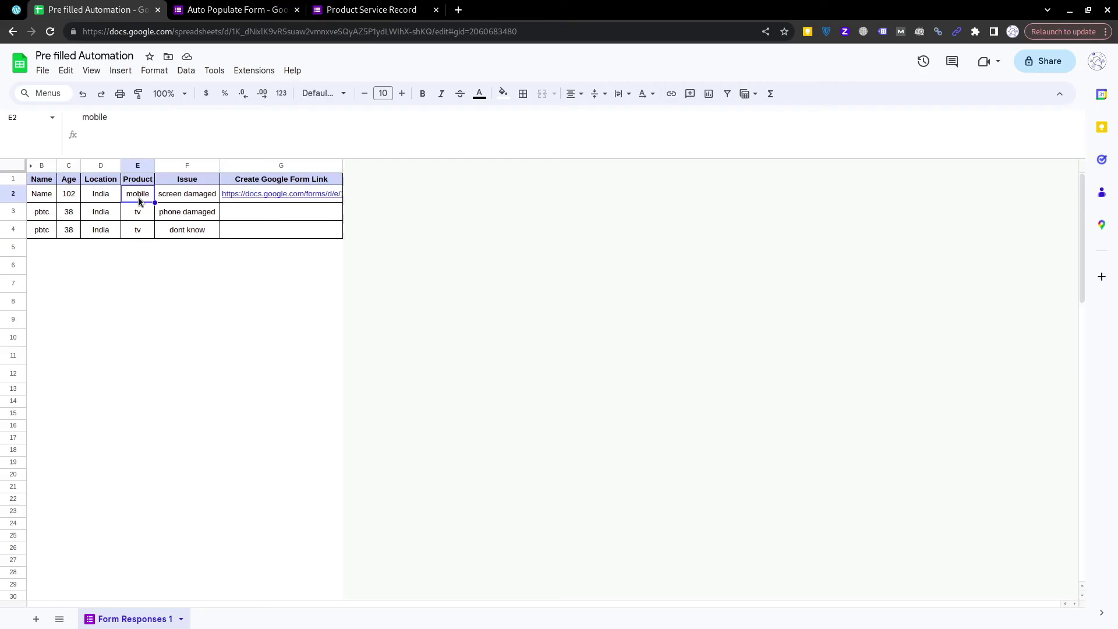
{"action": "type", "text": "tv"}
{"action": "key", "text": "Tab"}
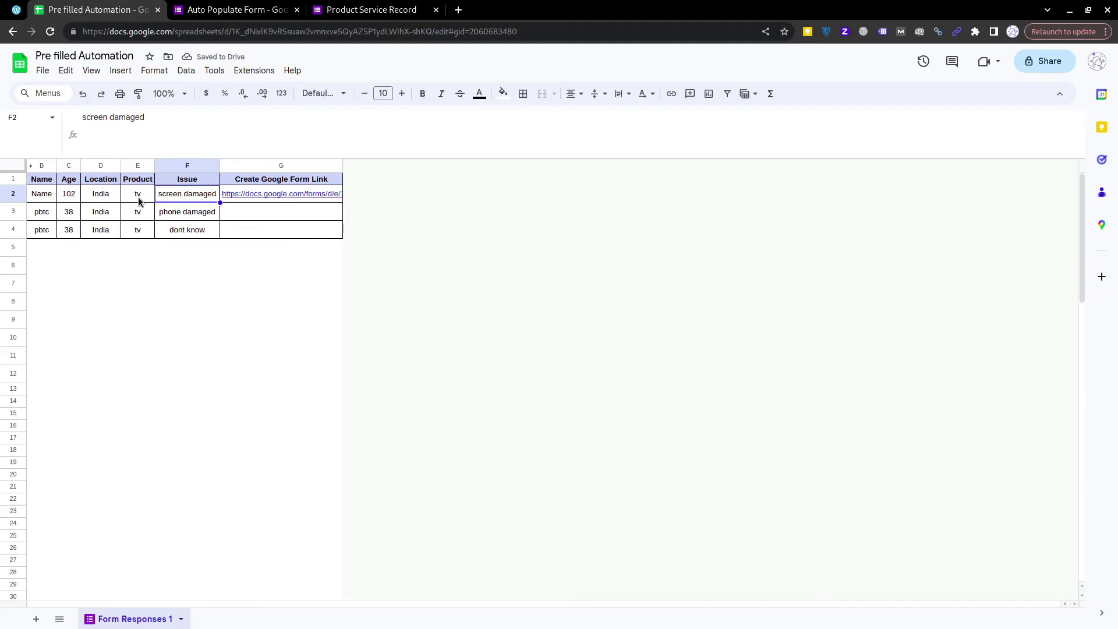
{"action": "type", "text": "dont know"}
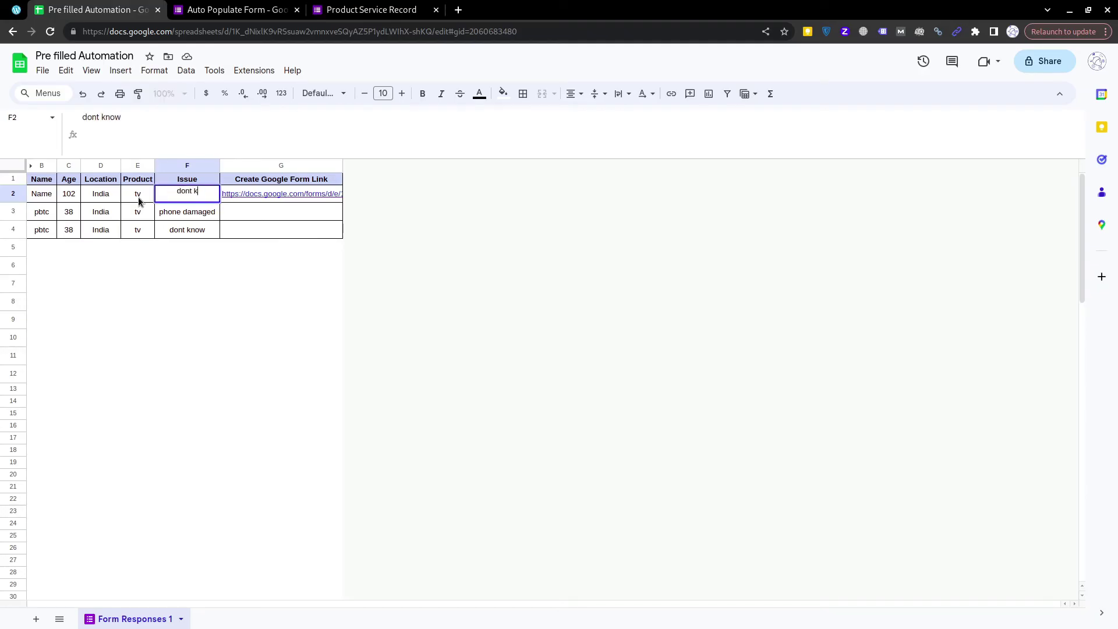
{"action": "key", "text": "Return"}
Set row 2's age to 50 and name to samsung, then widen the Name column.
{"action": "left_click", "coordinate": [139, 201]}
{"action": "key", "text": "Left"}
{"action": "key", "text": "Left"}
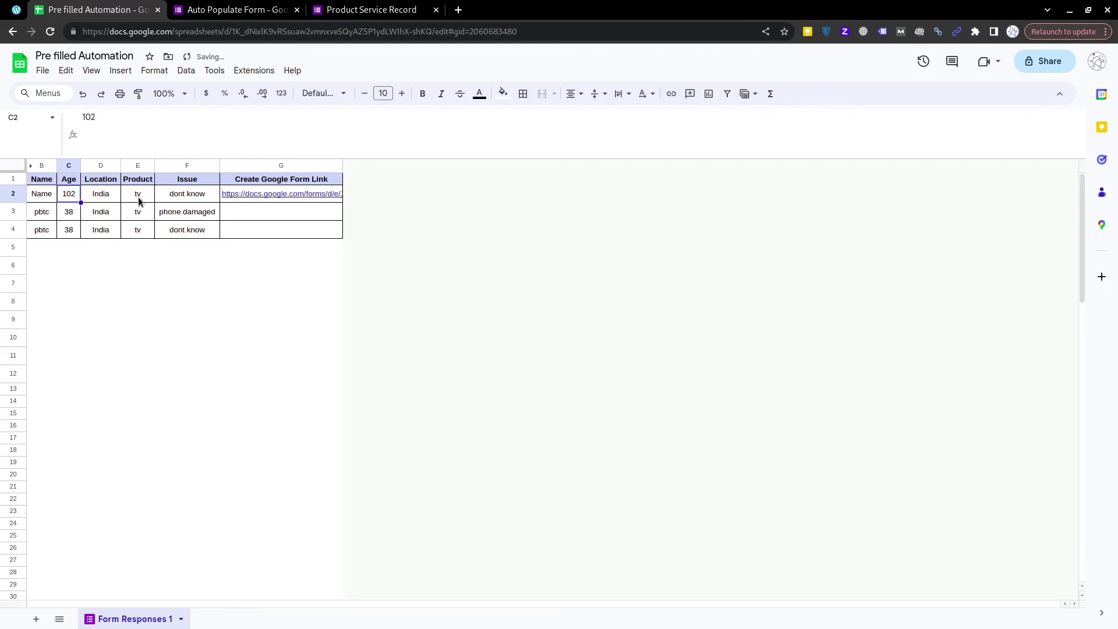
{"action": "type", "text": "55"}
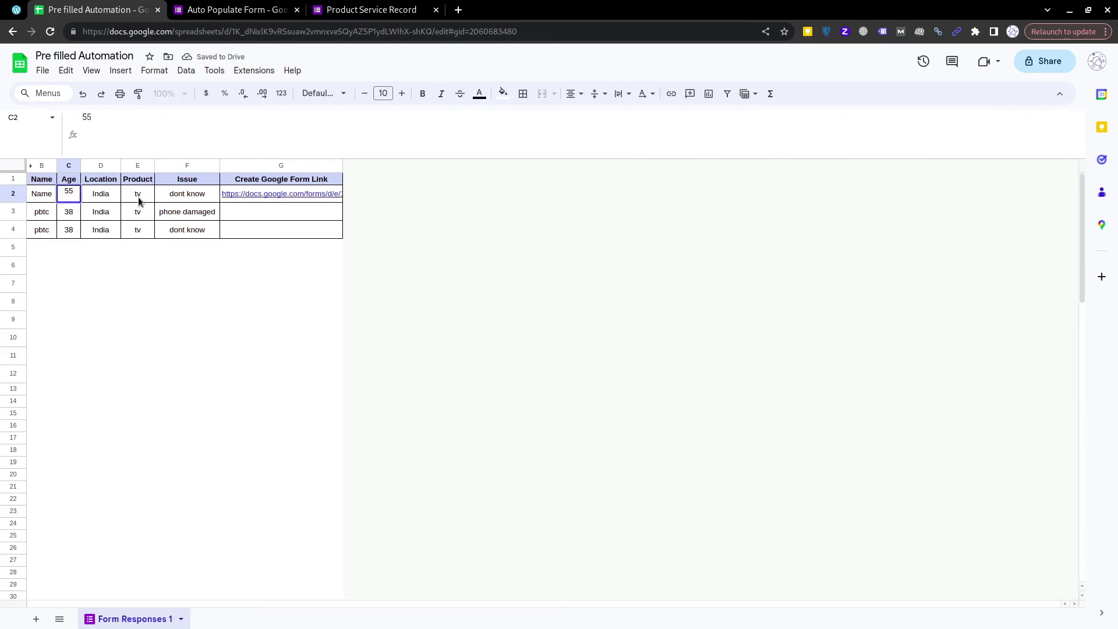
{"action": "key", "text": "BackSpace"}
{"action": "type", "text": "0"}
{"action": "key", "text": "Return"}
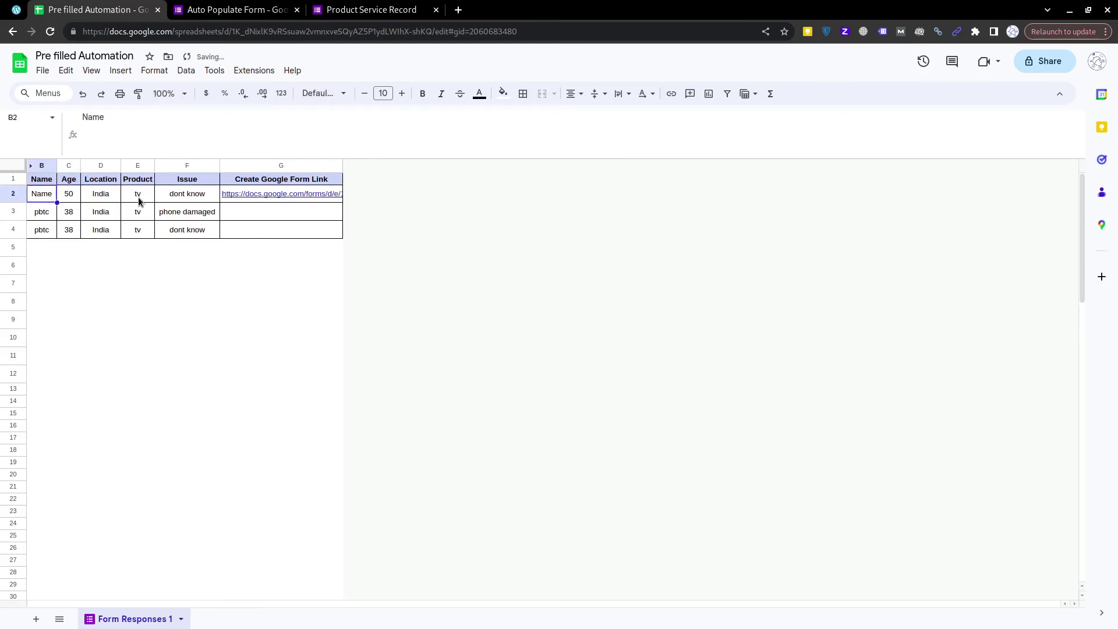
{"action": "type", "text": "samsung"}
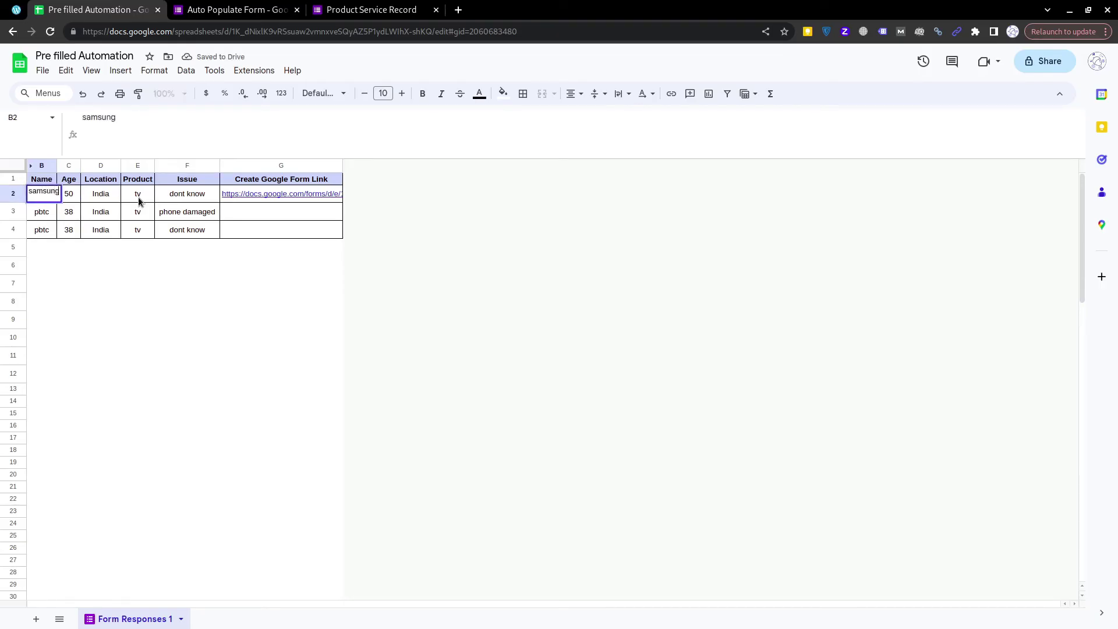
{"action": "key", "text": "Tab"}
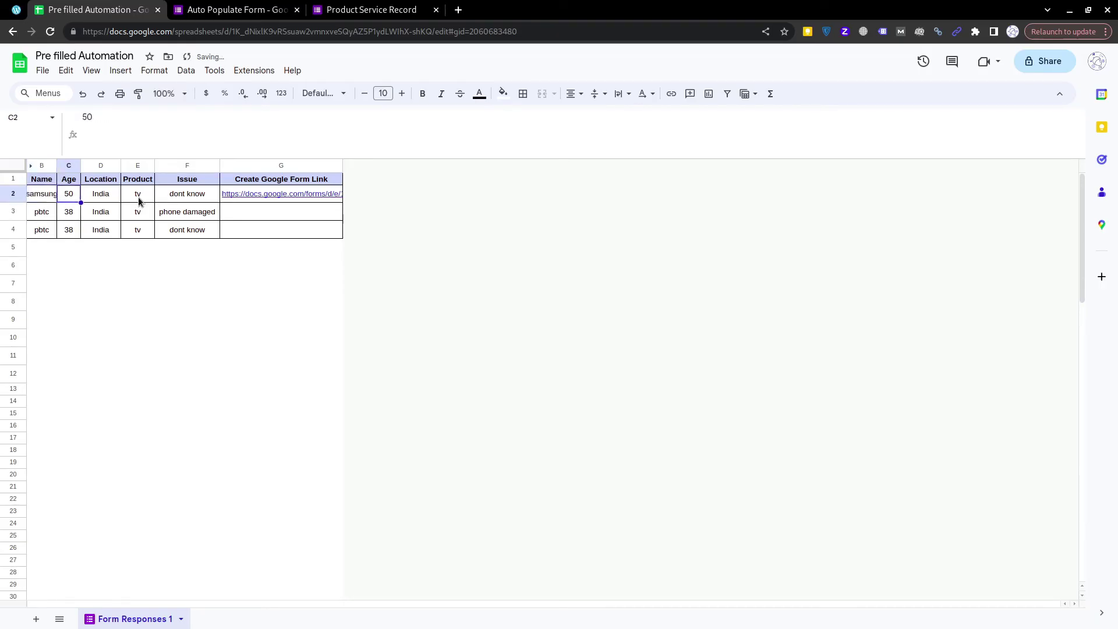
{"action": "left_click_drag", "start_coordinate": [56, 165], "coordinate": [67, 165]}
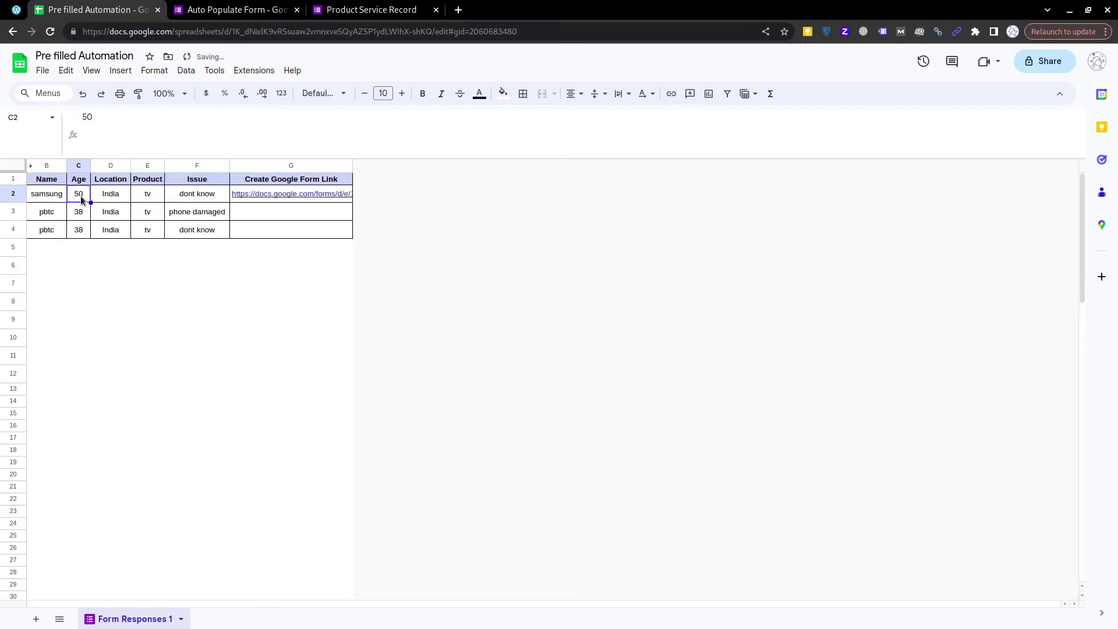
Review row 2's Location, Product and Issue values and its generated form link.
{"action": "left_click", "coordinate": [102, 197]}
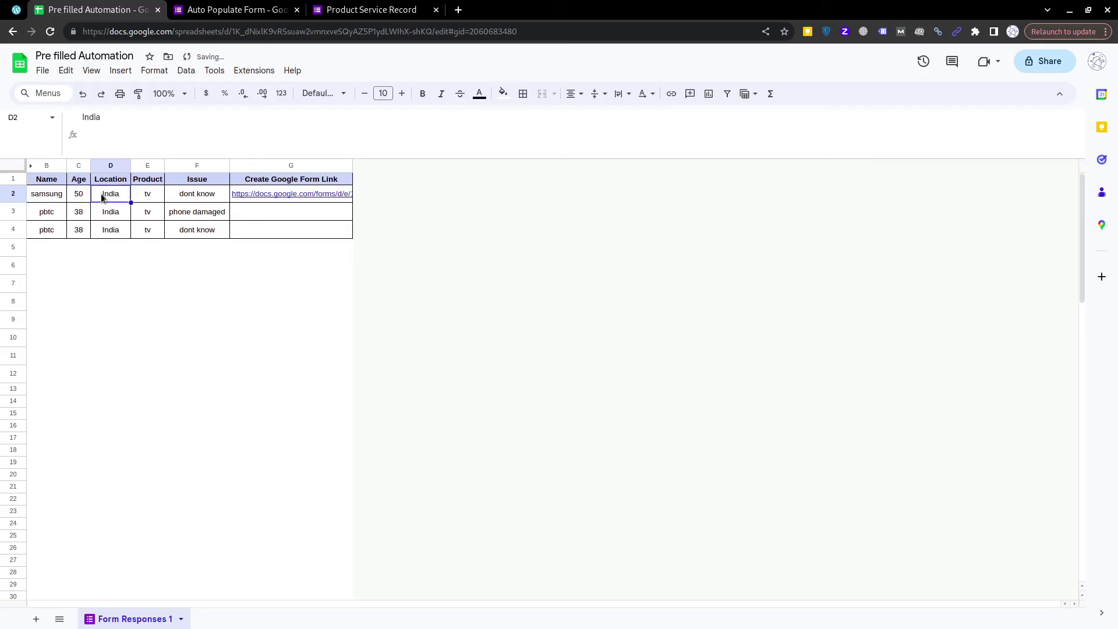
{"action": "left_click", "coordinate": [149, 199]}
{"action": "left_click", "coordinate": [201, 196]}
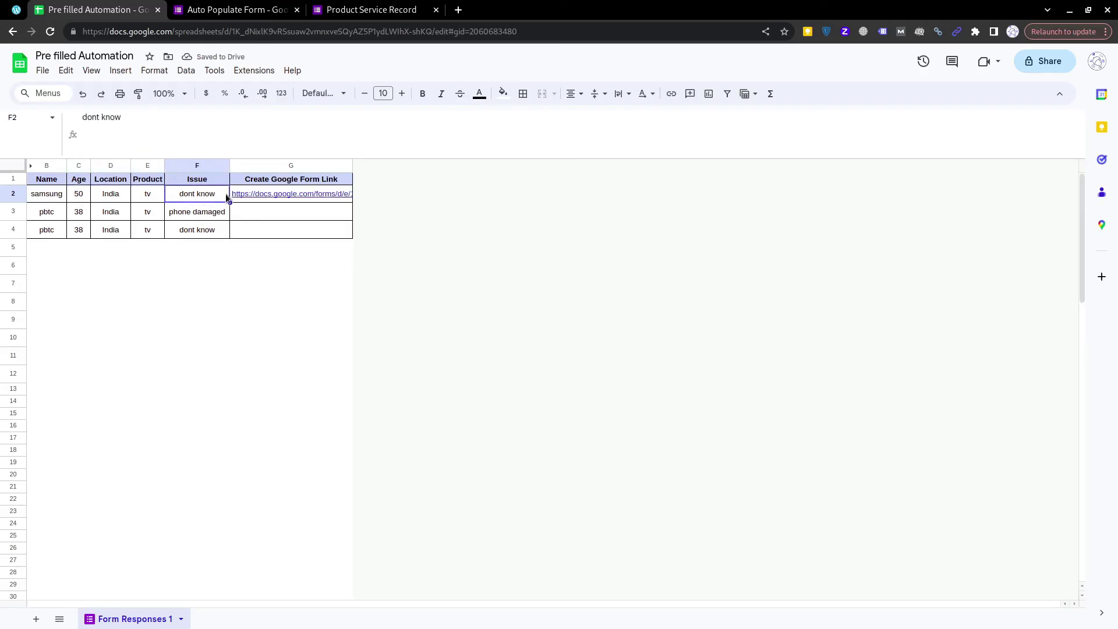
{"action": "left_click", "coordinate": [256, 197]}
Open row 2's link, keep the draft, and verify samsung, 50, India, tv and dont know.
{"action": "left_click", "coordinate": [289, 217]}
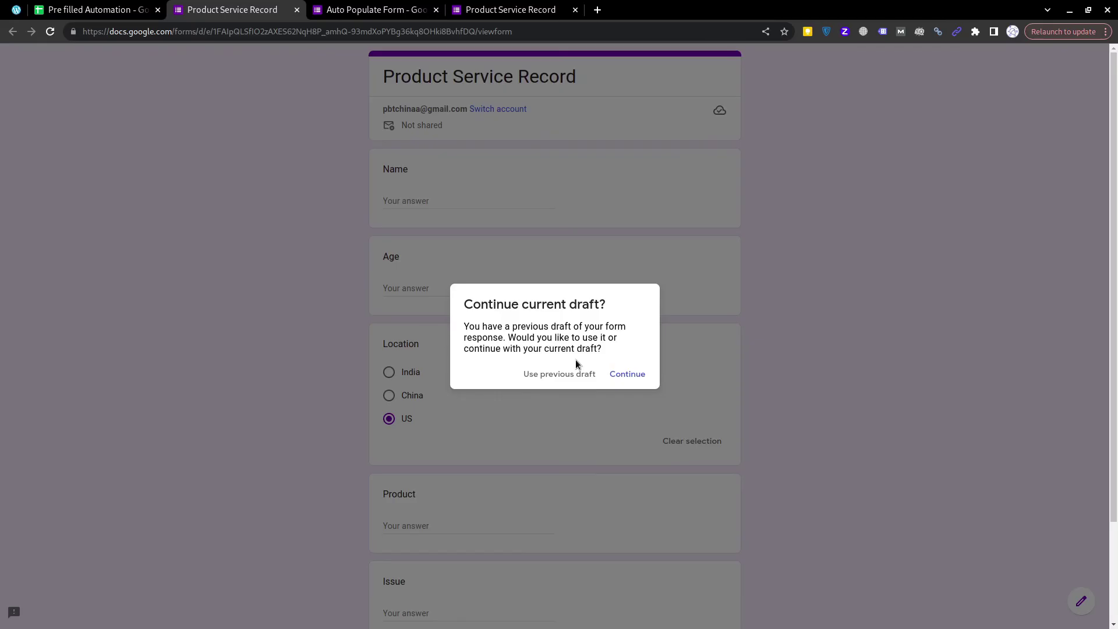
{"action": "left_click", "coordinate": [639, 378]}
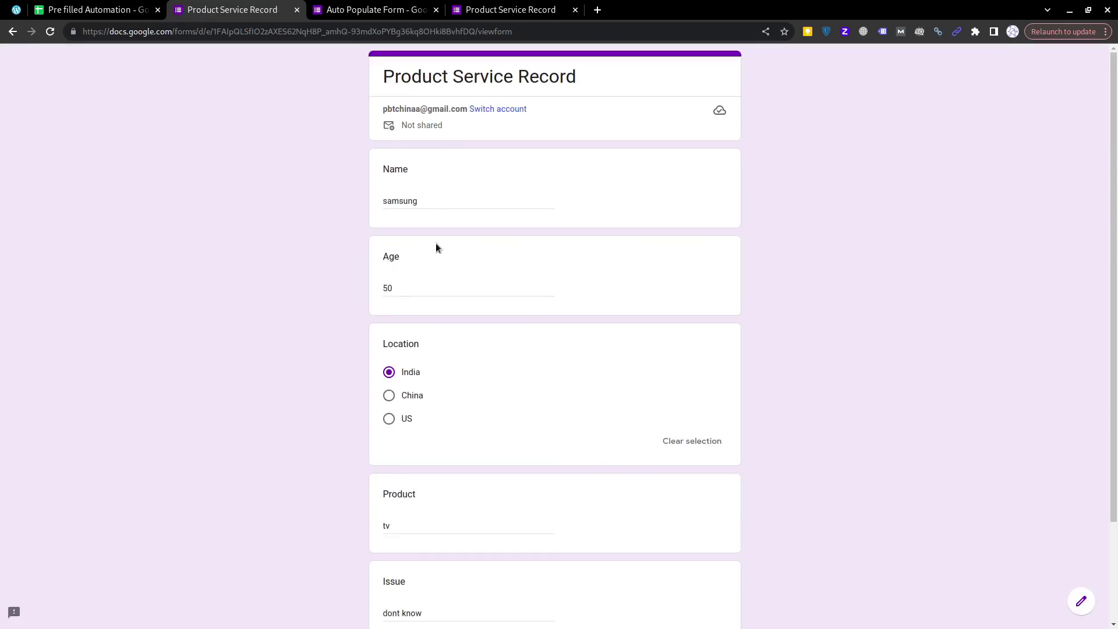
{"action": "left_click", "coordinate": [431, 282]}
{"action": "scroll", "coordinate": [554, 424], "scroll_direction": "down", "scroll_amount": 3}
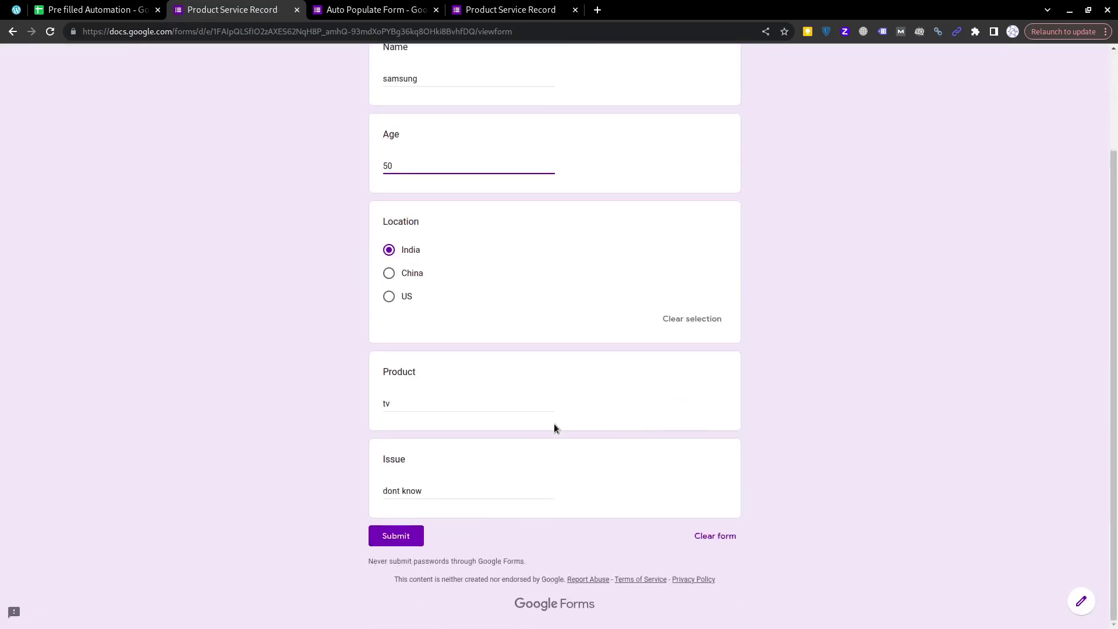
{"action": "triple_click", "coordinate": [447, 495]}
{"action": "scroll", "coordinate": [433, 453], "scroll_direction": "up", "scroll_amount": 3}
{"action": "scroll", "coordinate": [471, 424], "scroll_direction": "down", "scroll_amount": 2}
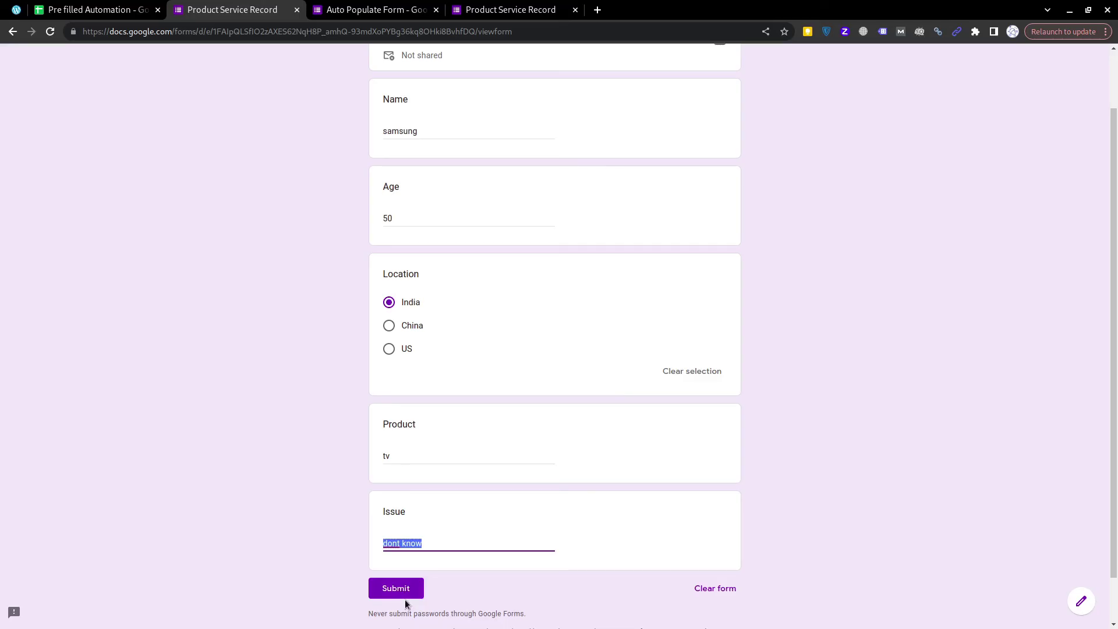
{"action": "left_click", "coordinate": [88, 5]}
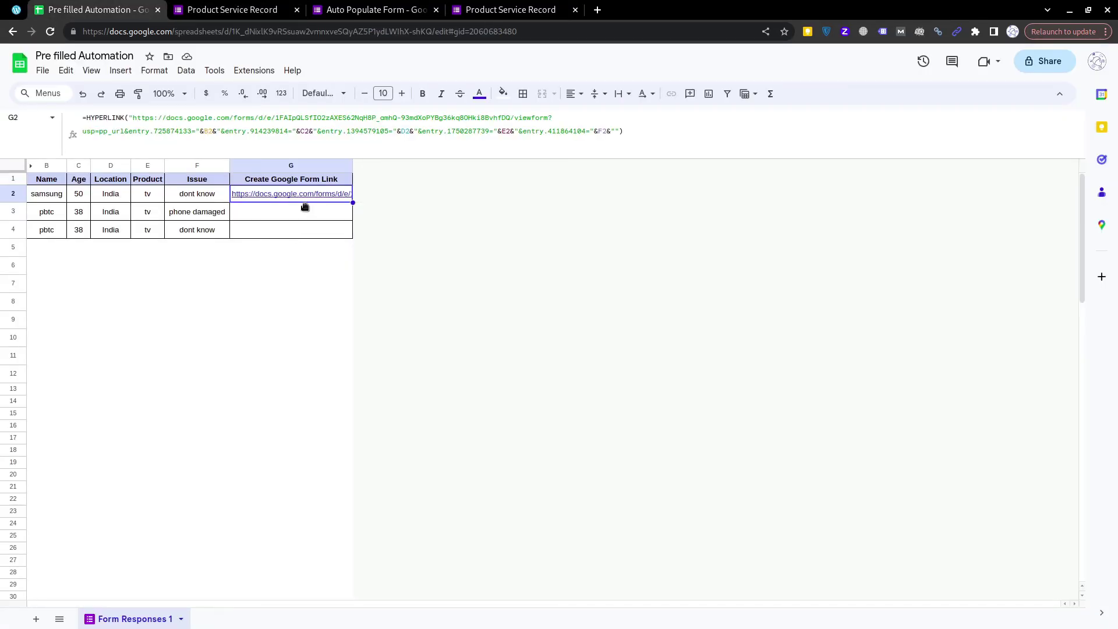
Fill the HYPERLINK formula down from G2 to G5 and check G3's link.
{"action": "left_click_drag", "start_coordinate": [306, 198], "coordinate": [313, 247]}
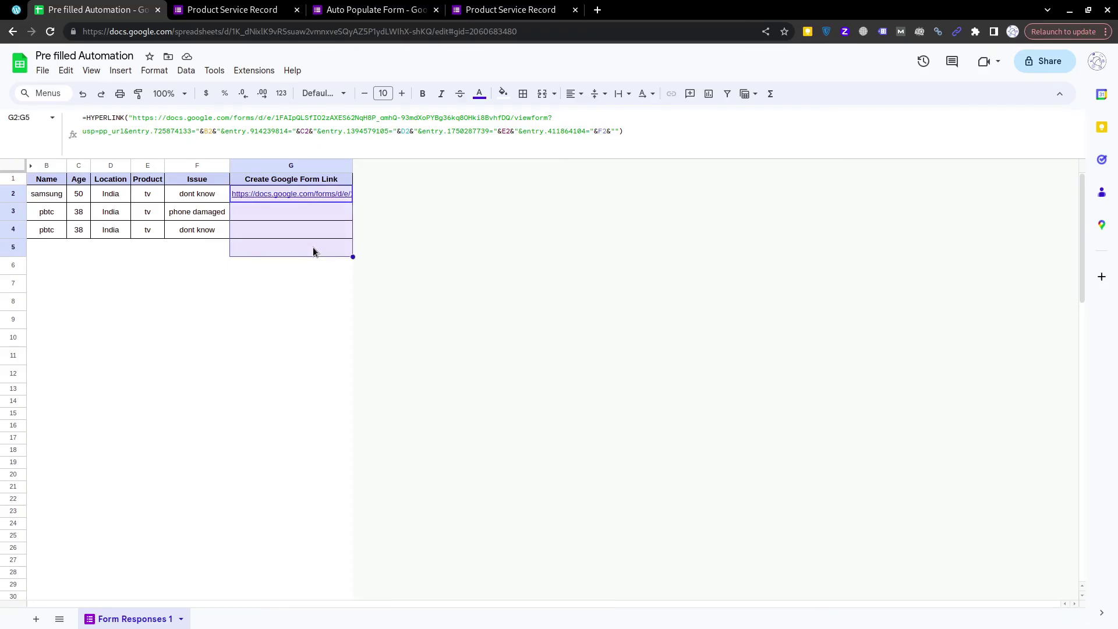
{"action": "key", "text": "ctrl+d"}
{"action": "left_click", "coordinate": [303, 268]}
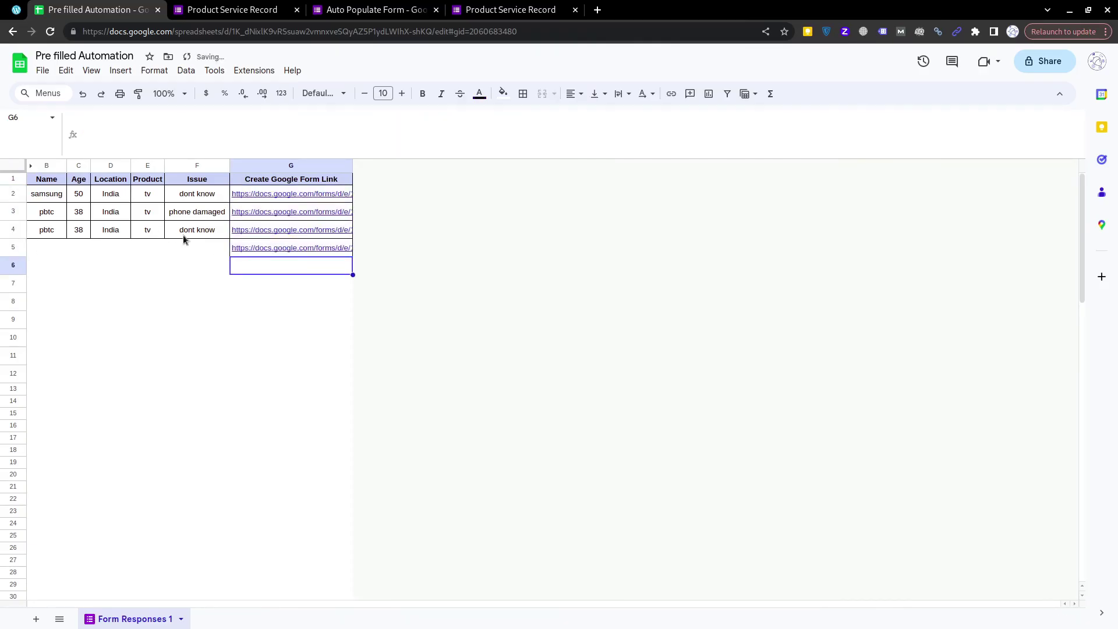
{"action": "left_click", "coordinate": [52, 216]}
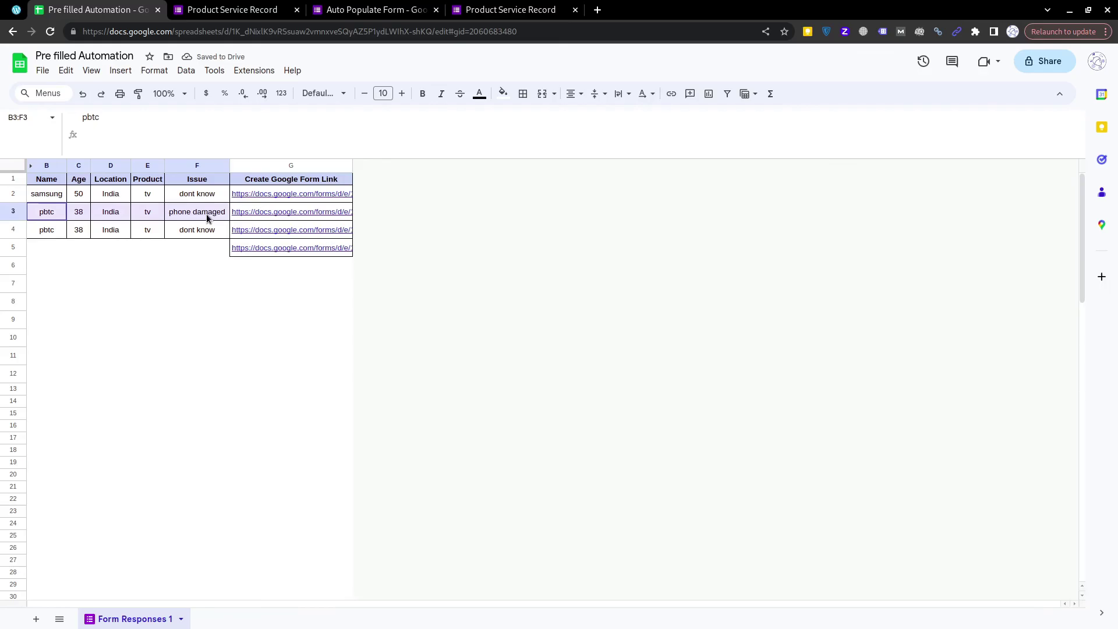
{"action": "left_click", "coordinate": [278, 211]}
Set row 4's product to mobile and its issue to ----.
{"action": "left_click_drag", "start_coordinate": [68, 232], "coordinate": [254, 233]}
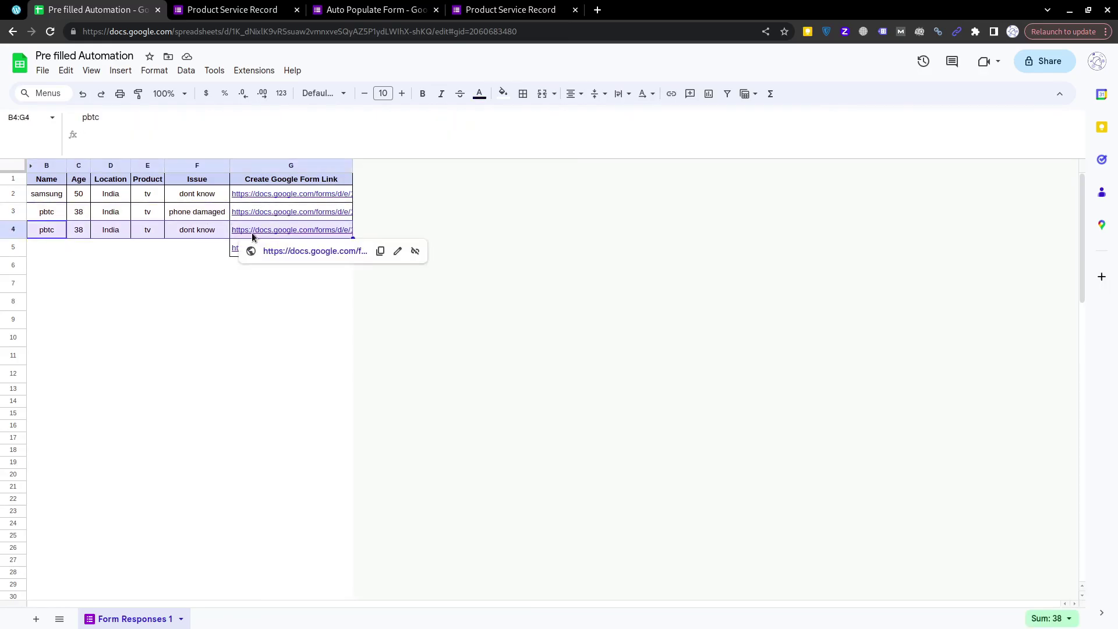
{"action": "left_click", "coordinate": [174, 232]}
{"action": "left_click", "coordinate": [142, 232]}
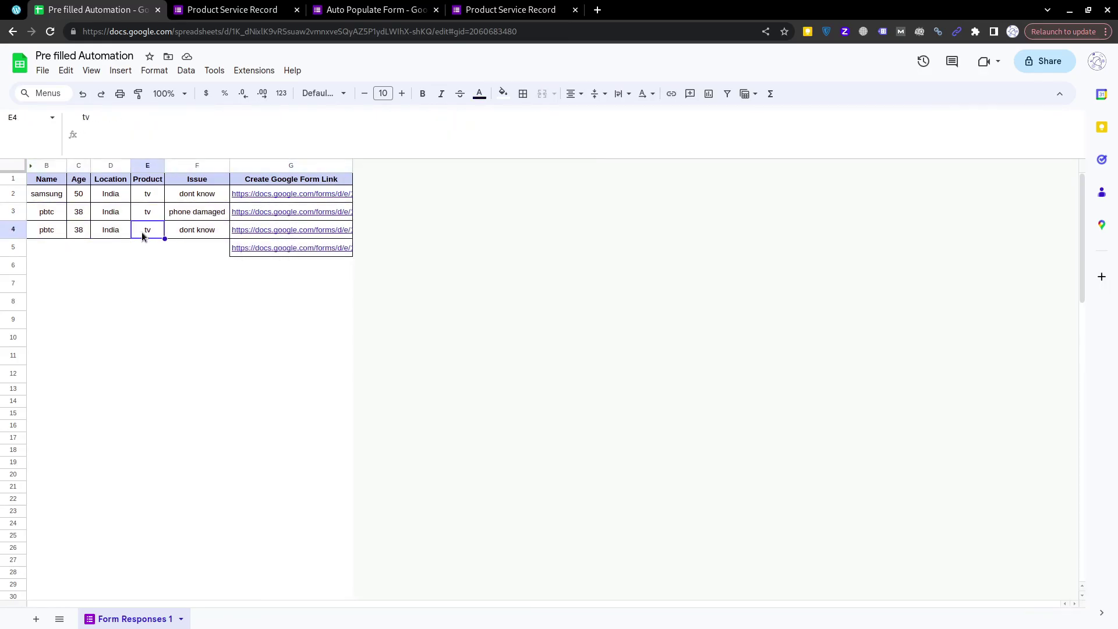
{"action": "type", "text": "mobile"}
{"action": "key", "text": "Return"}
{"action": "type", "text": "4"}
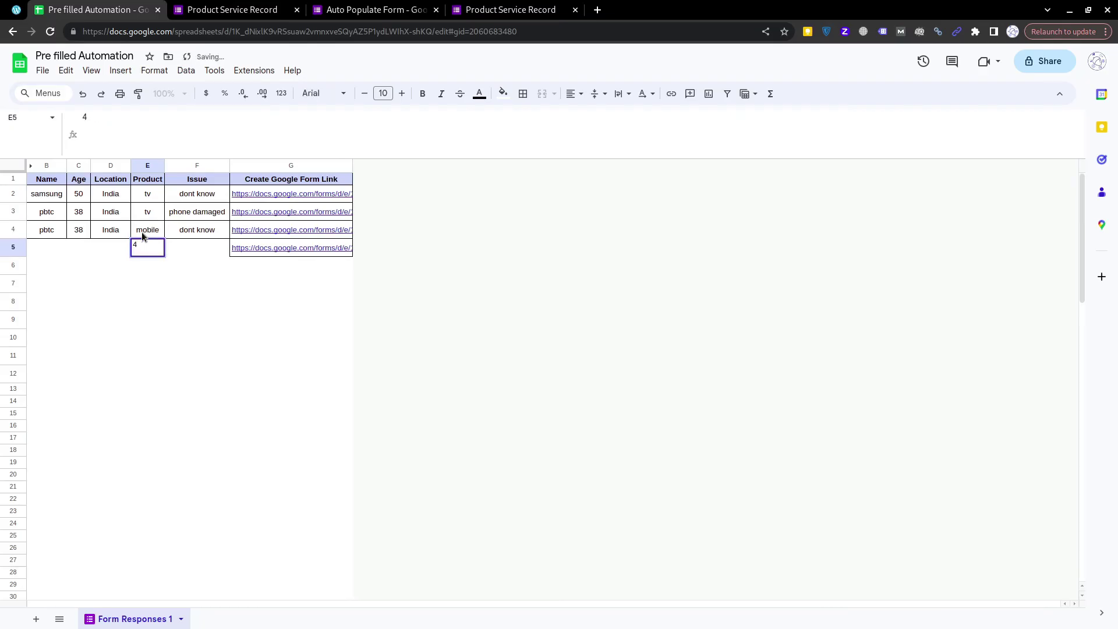
{"action": "key", "text": "Escape"}
{"action": "key", "text": "Up"}
{"action": "key", "text": "Right"}
{"action": "key", "text": "BackSpace"}
{"action": "type", "text": "----"}
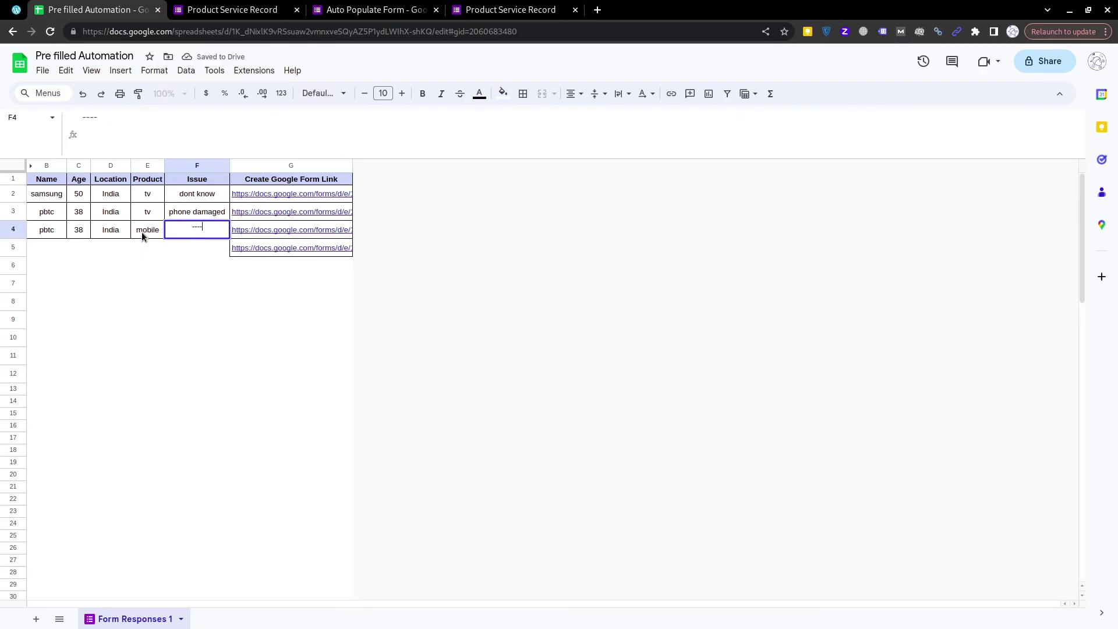
{"action": "key", "text": "Return"}
Set row 4's age to 40 and open its pre-filled form link.
{"action": "key", "text": "Left"}
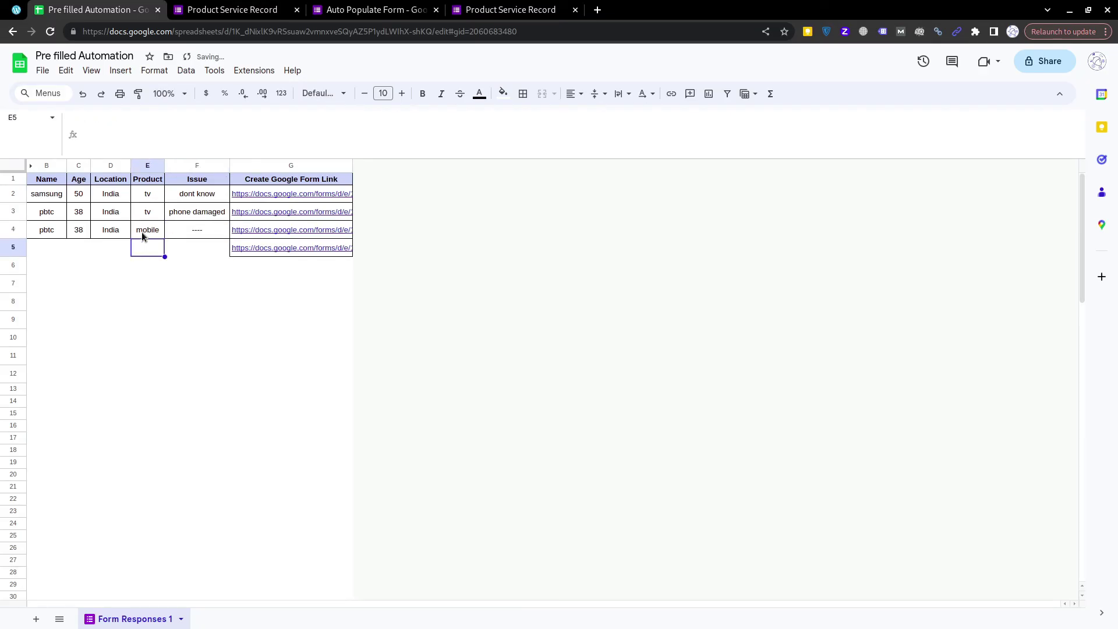
{"action": "key", "text": "Up"}
{"action": "key", "text": "Left"}
{"action": "key", "text": "Left"}
{"action": "key", "text": "Left"}
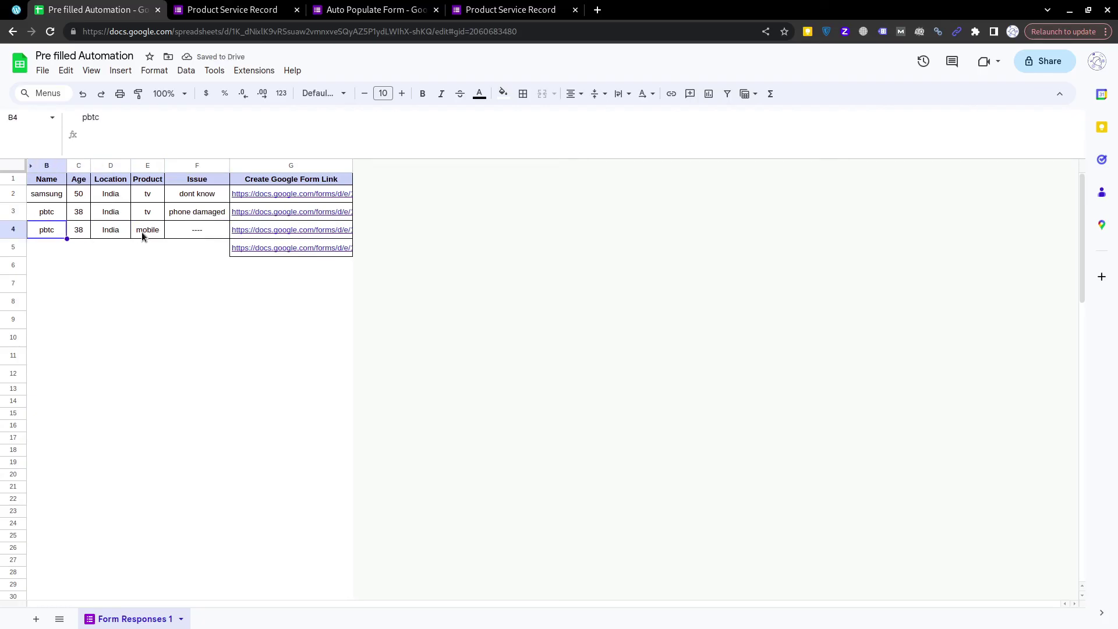
{"action": "key", "text": "Right"}
{"action": "key", "text": "Right"}
{"action": "key", "text": "Left"}
{"action": "type", "text": "40"}
{"action": "key", "text": "Return"}
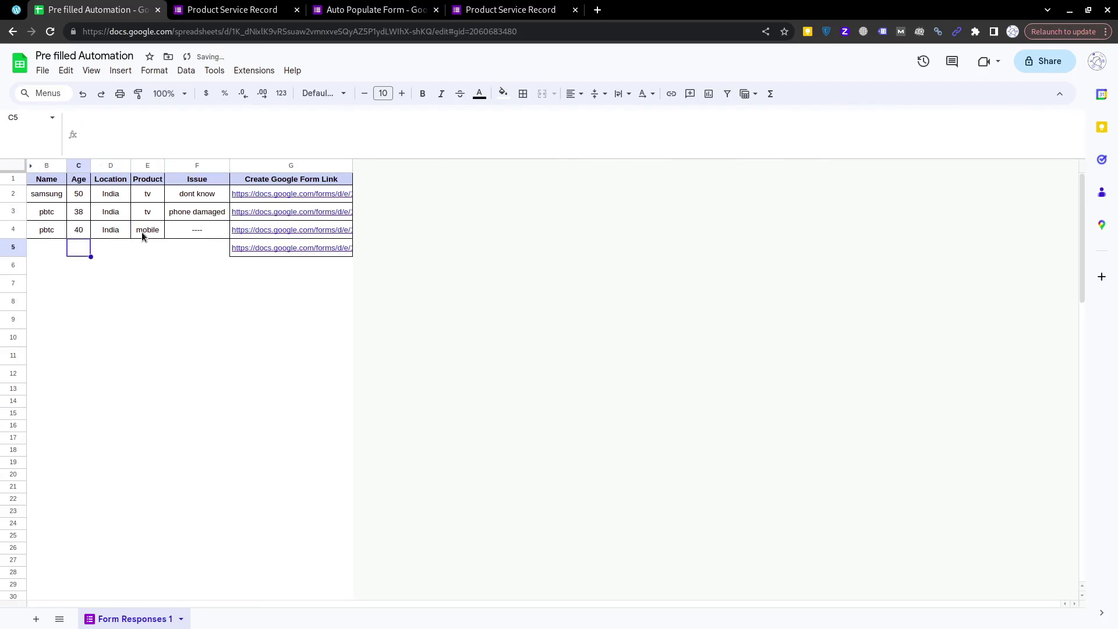
{"action": "left_click", "coordinate": [270, 233]}
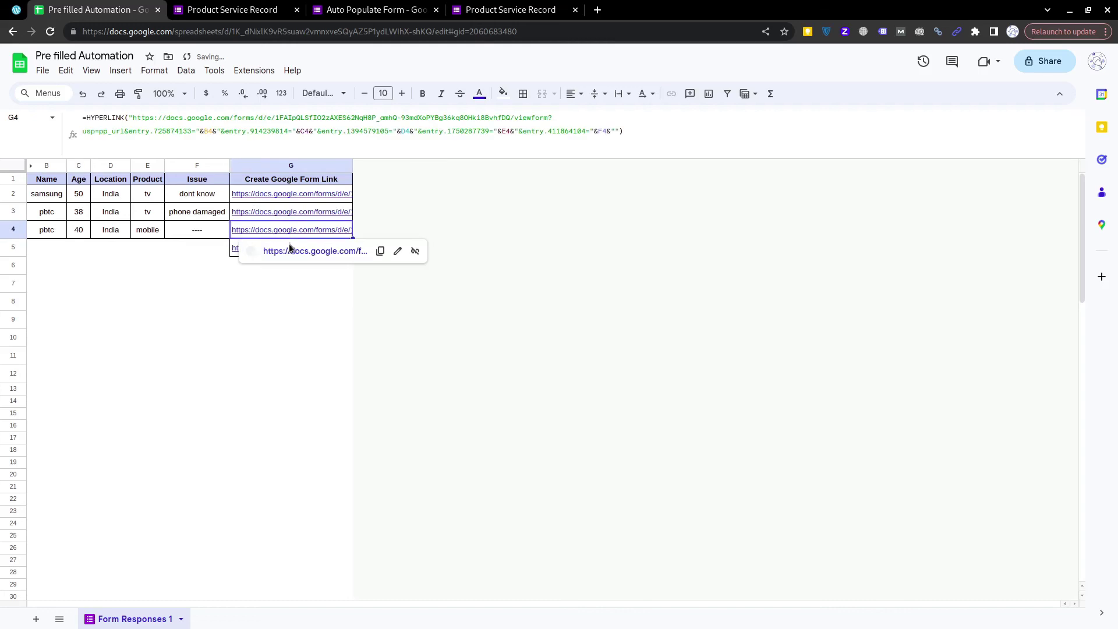
{"action": "left_click", "coordinate": [291, 251]}
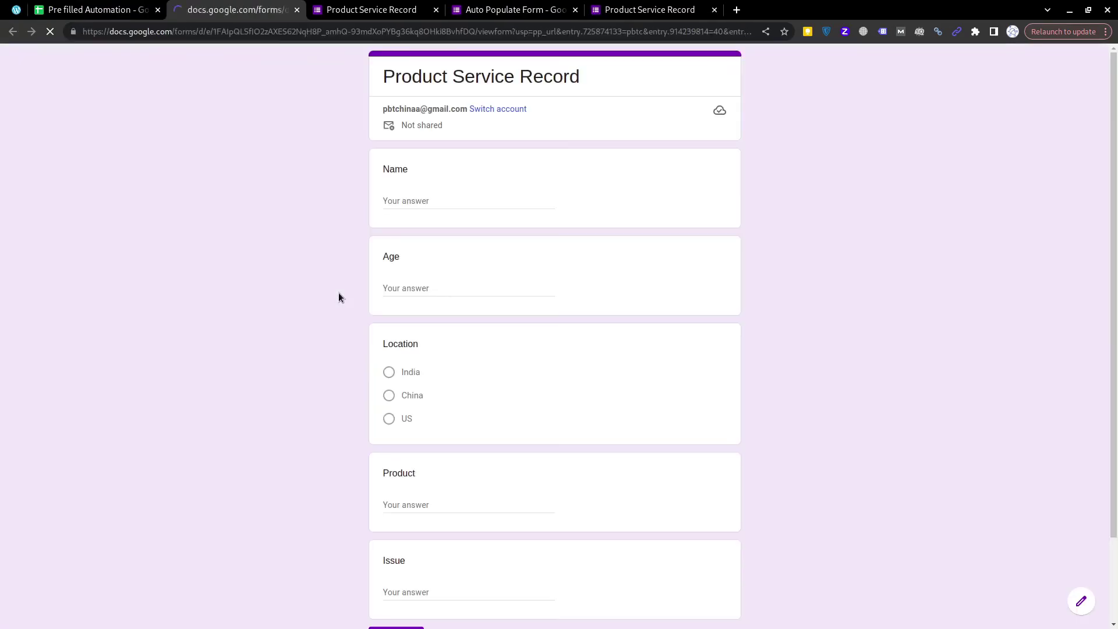